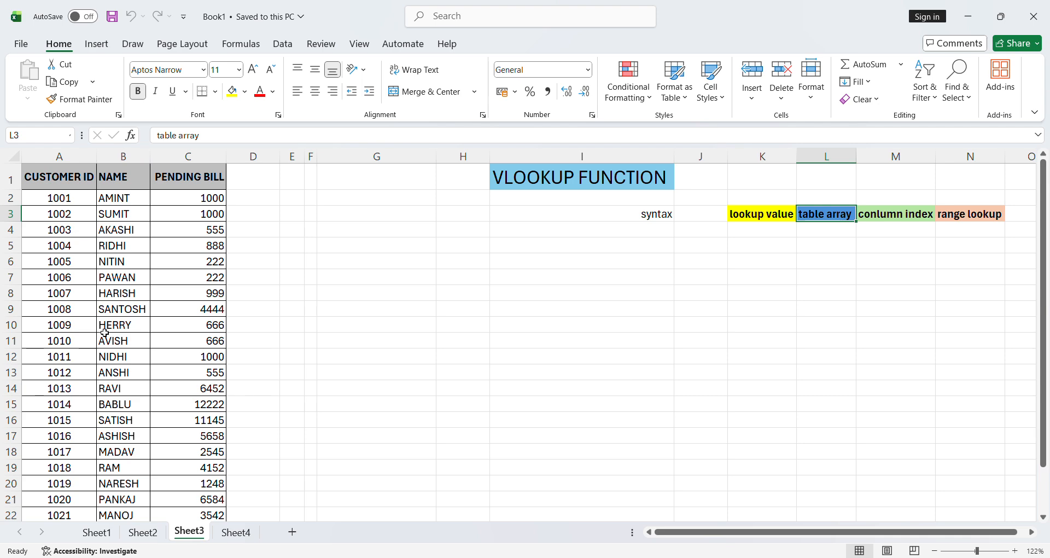
{"action": "key", "text": "alt+Tab"}
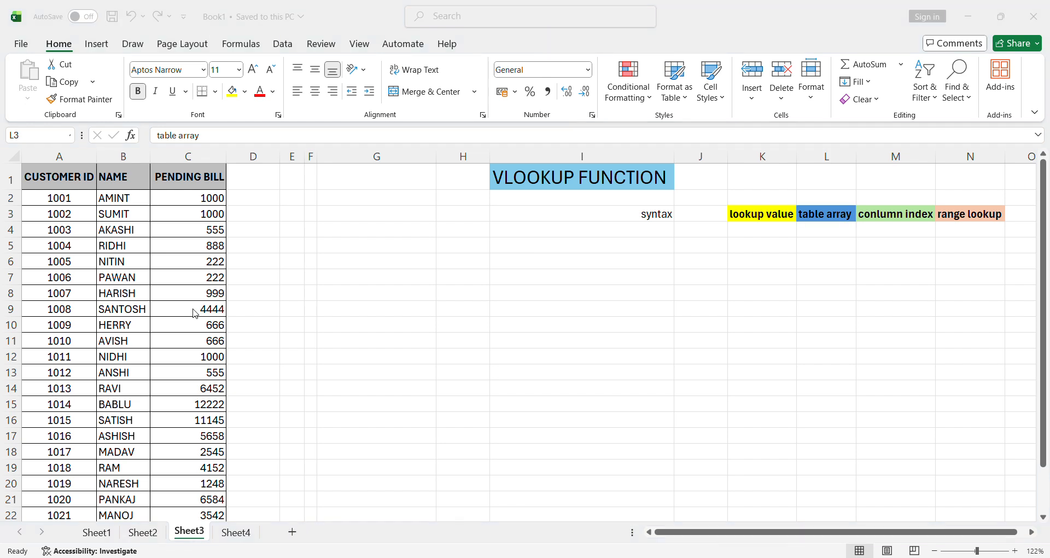
{"action": "left_click", "coordinate": [1038, 294]}
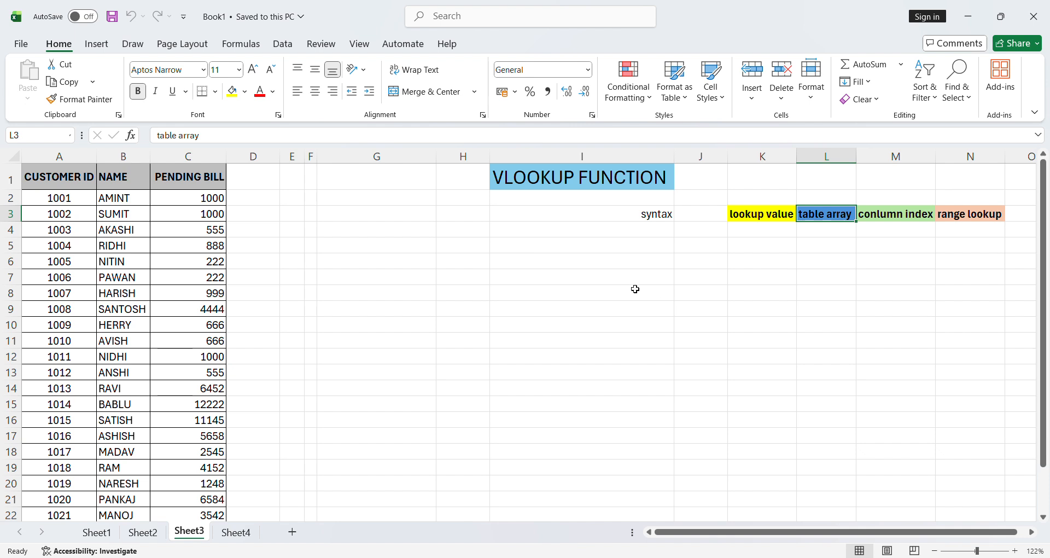
{"action": "left_click", "coordinate": [610, 283]}
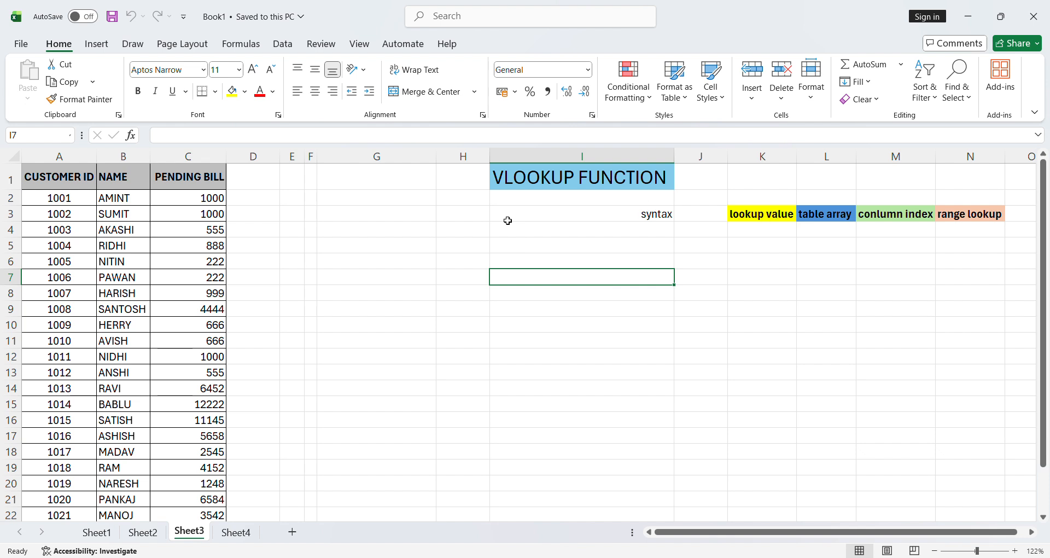
Examine the customer table in columns A to C alongside the VLOOKUP argument labels in row 3
{"action": "left_click", "coordinate": [64, 230]}
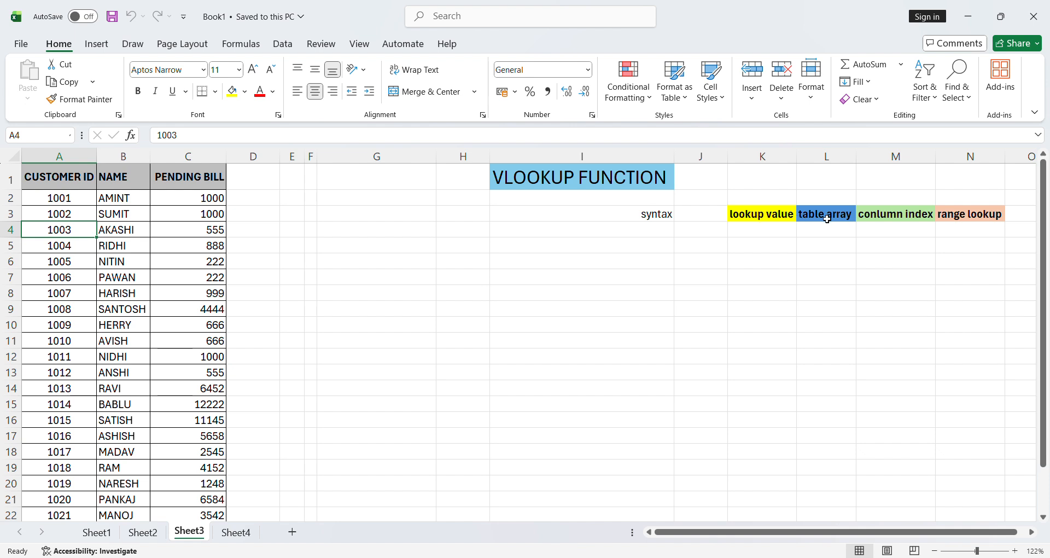
{"action": "left_click", "coordinate": [65, 179]}
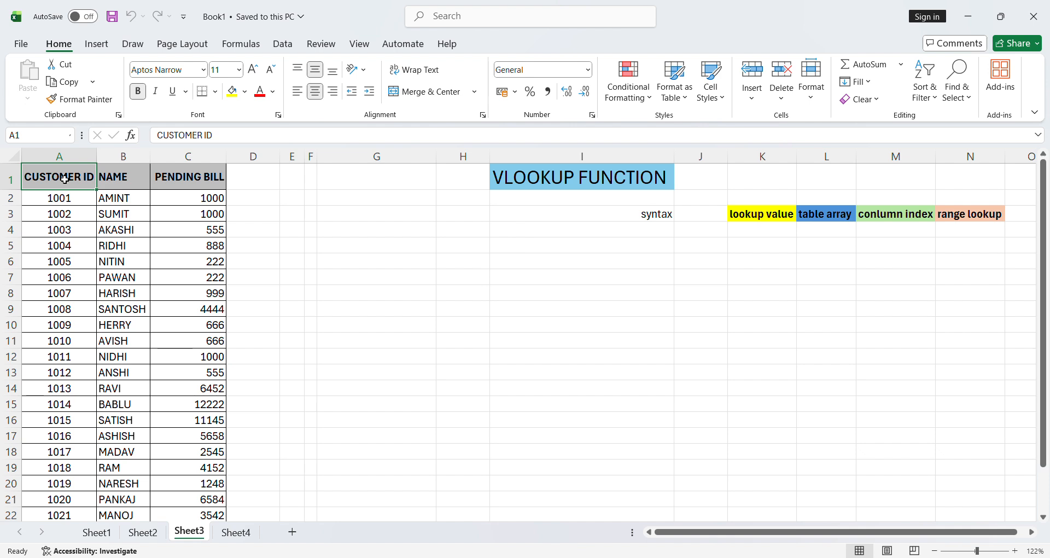
{"action": "key", "text": "shift+Right"}
{"action": "key", "text": "shift+Right"}
{"action": "key", "text": "shift+Right"}
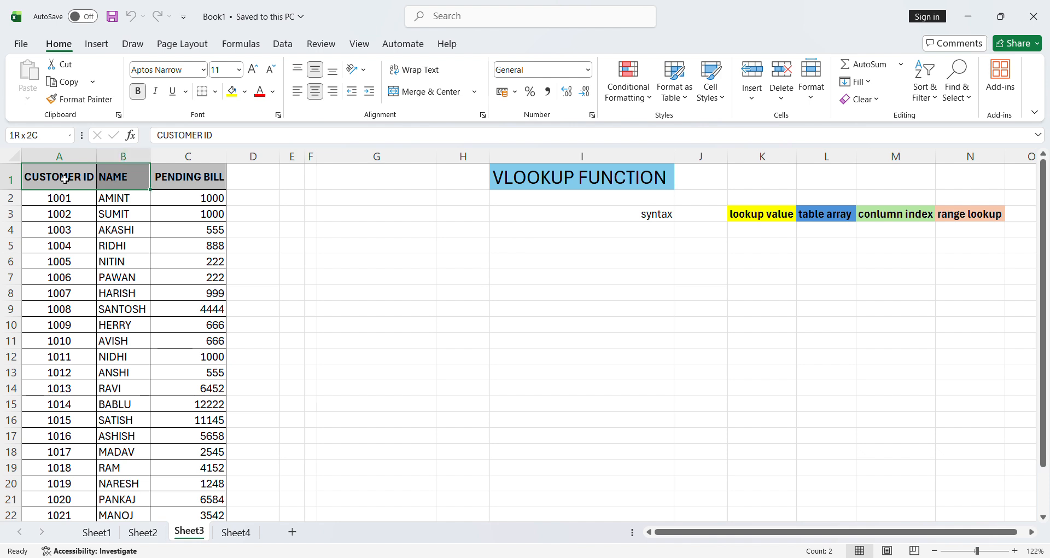
{"action": "left_click", "coordinate": [64, 180]}
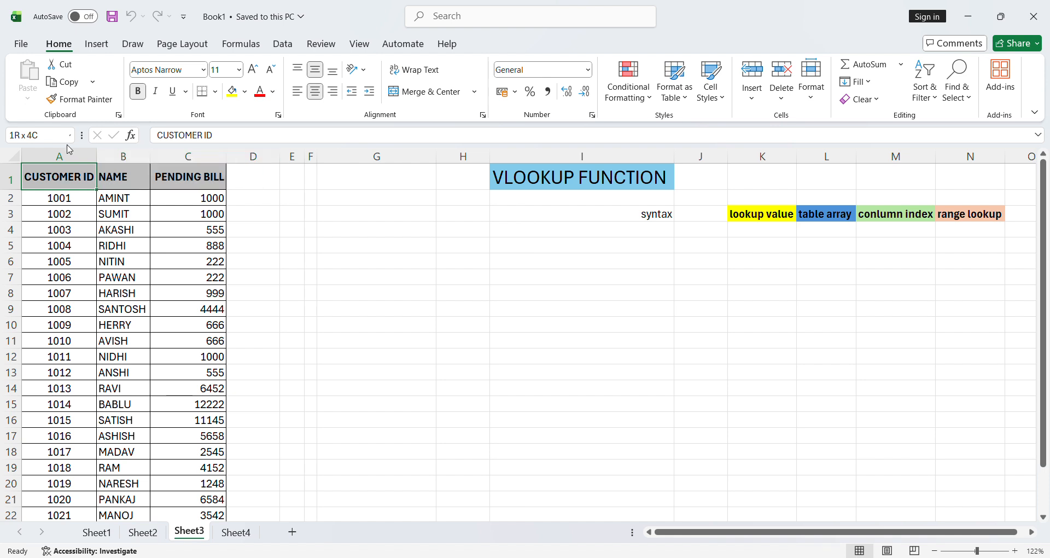
{"action": "left_click", "coordinate": [74, 158]}
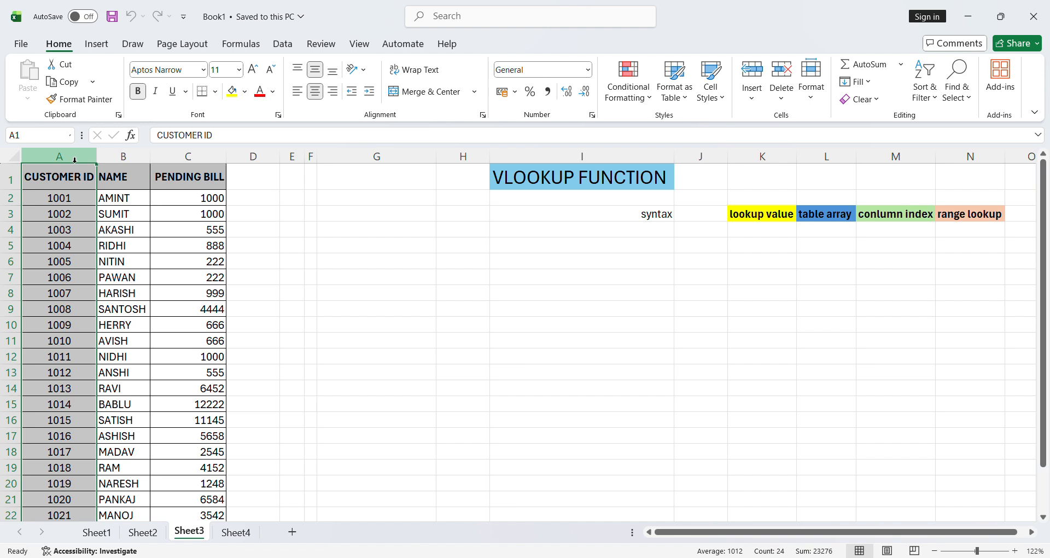
{"action": "key", "text": "shift+Right"}
{"action": "key", "text": "shift+Right"}
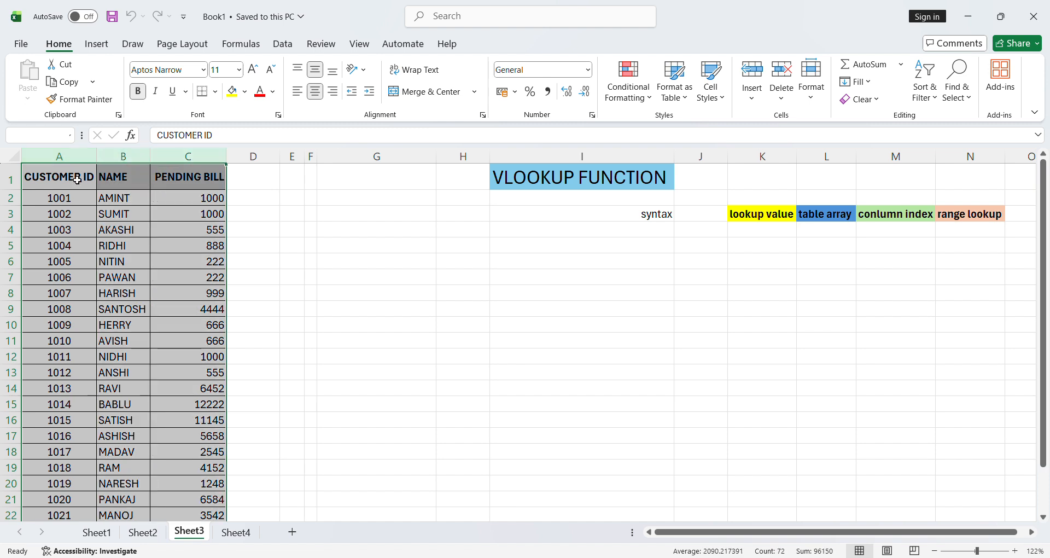
{"action": "left_click", "coordinate": [923, 217]}
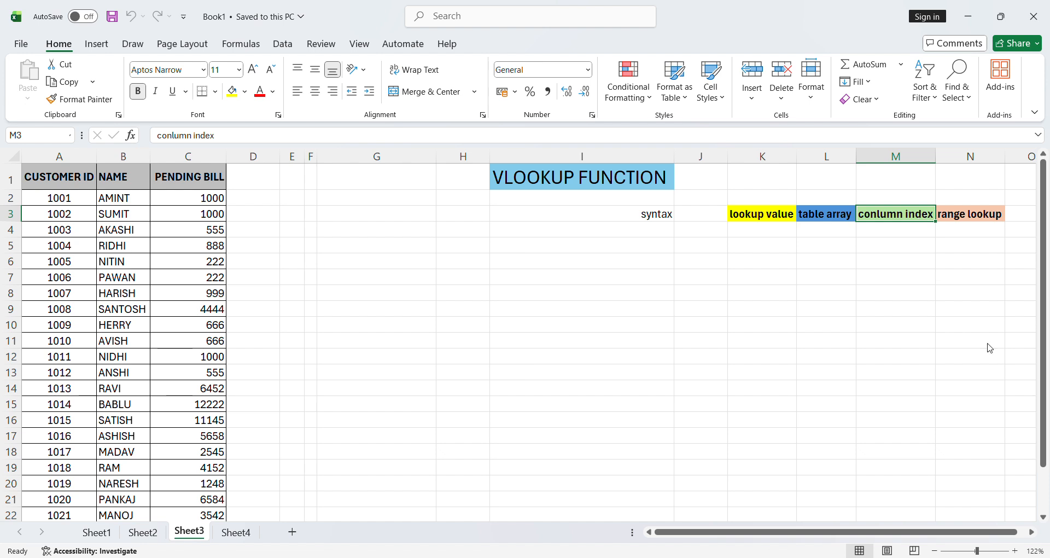
{"action": "left_click", "coordinate": [1029, 364]}
{"action": "left_click", "coordinate": [862, 362]}
{"action": "left_click", "coordinate": [899, 292]}
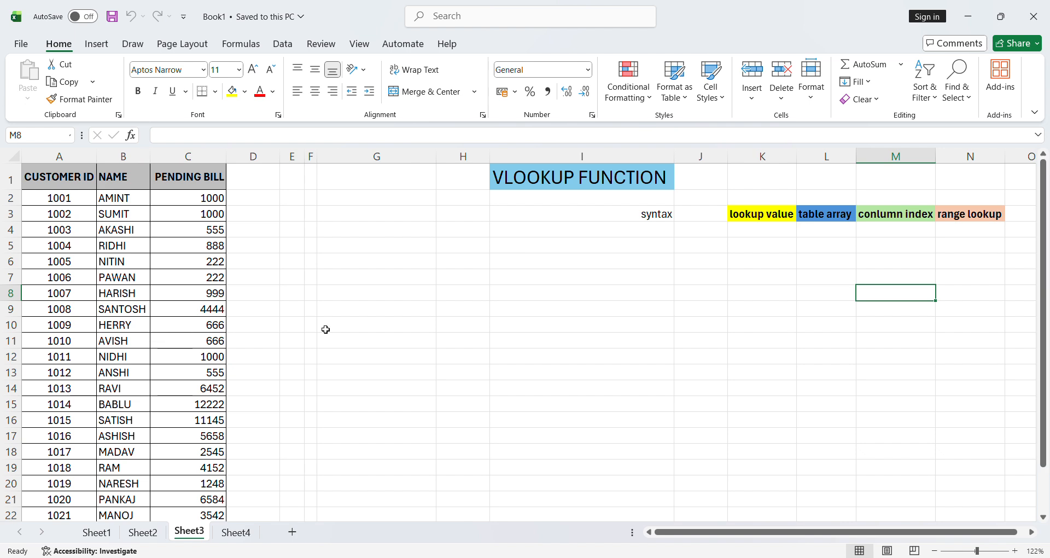
{"action": "left_click", "coordinate": [530, 281]}
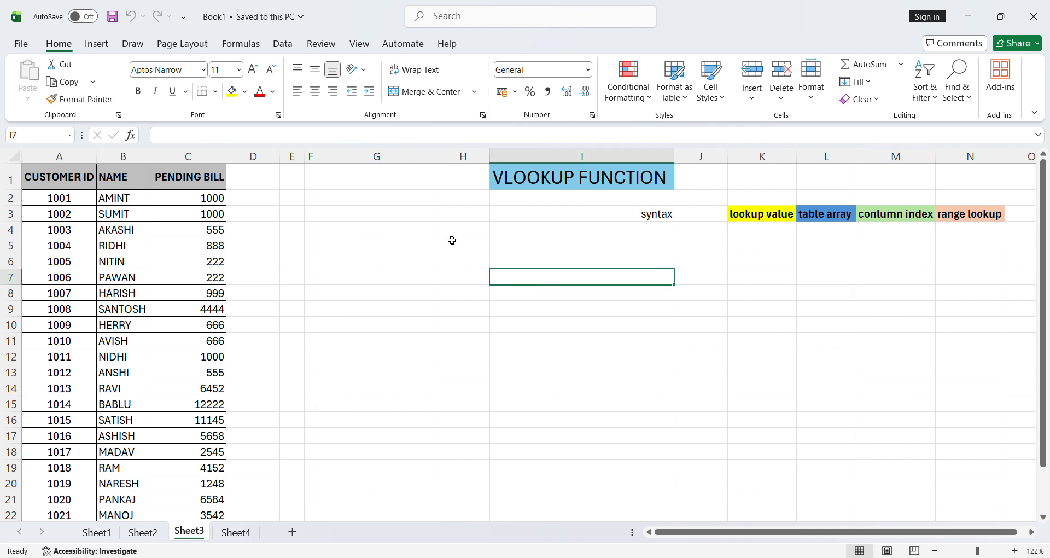
Copy the headers in A1:C1, paste them transposed into H7:H9, and fit column H to its contents
{"action": "left_click", "coordinate": [85, 179]}
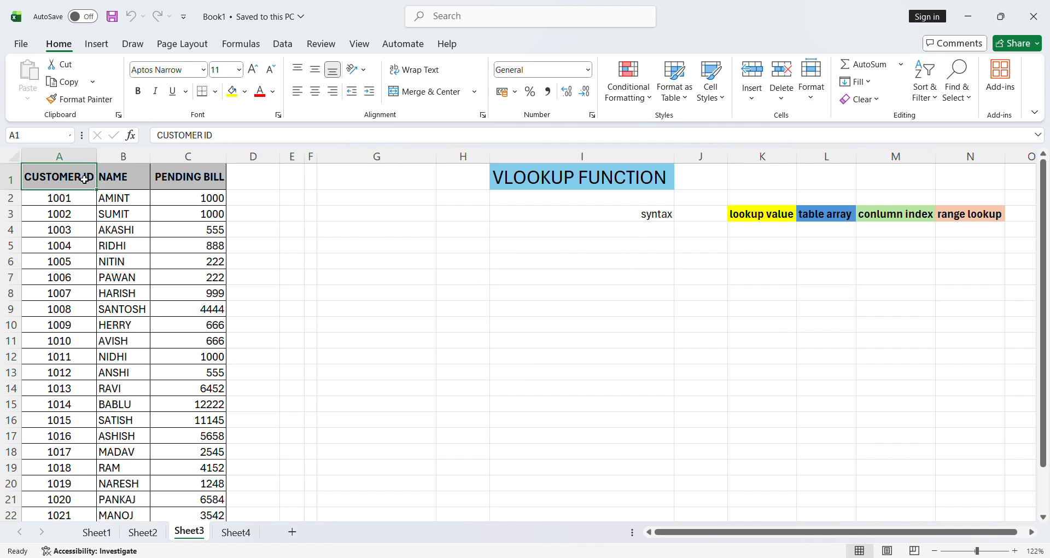
{"action": "key", "text": "shift+Right"}
{"action": "key", "text": "shift+Right"}
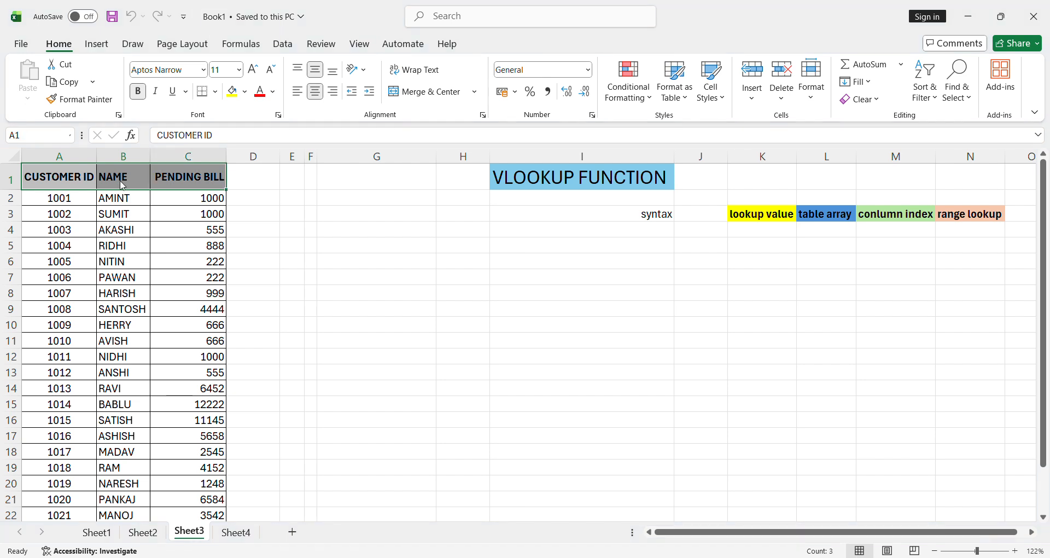
{"action": "key", "text": "ctrl+c"}
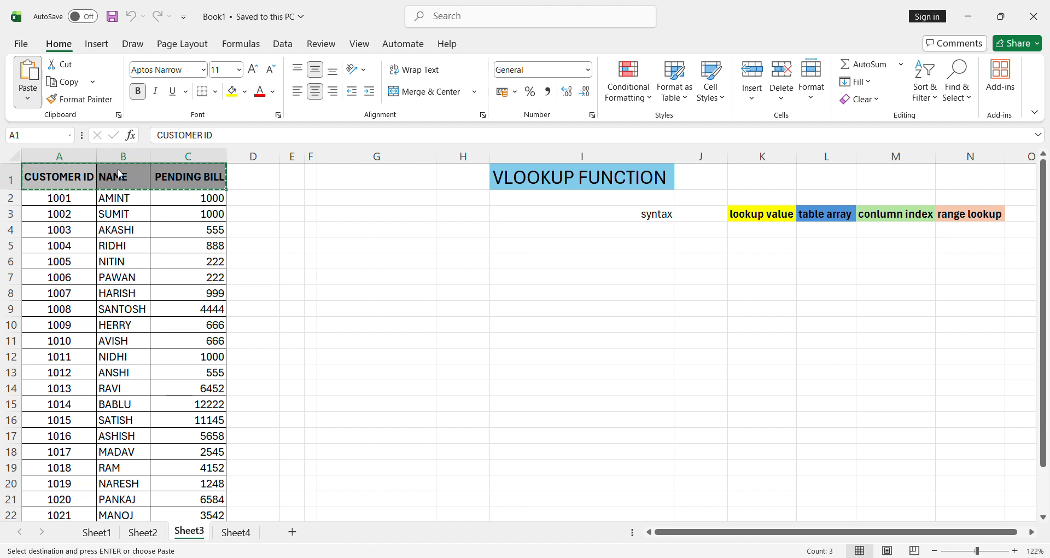
{"action": "left_click", "coordinate": [484, 282]}
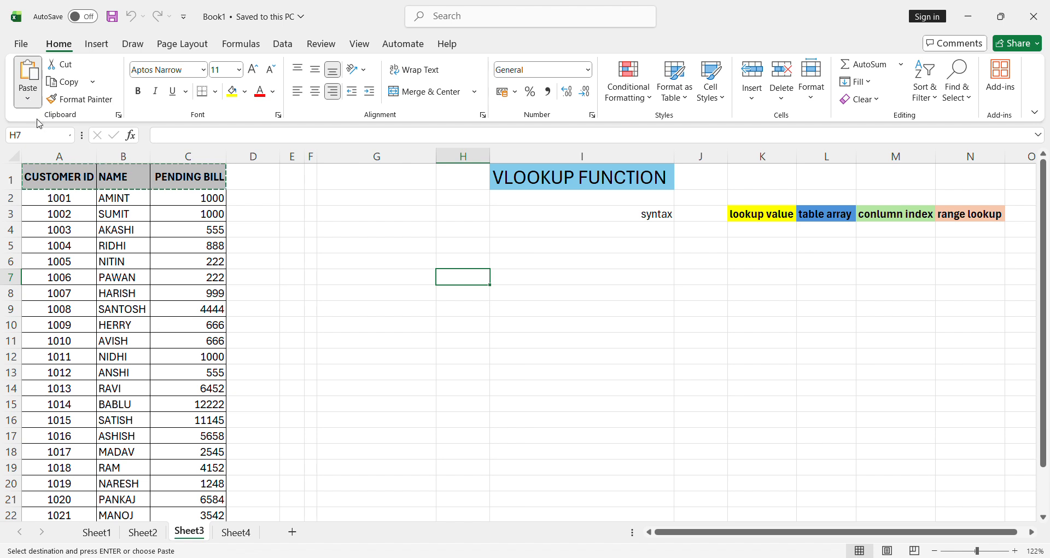
{"action": "left_click", "coordinate": [67, 170]}
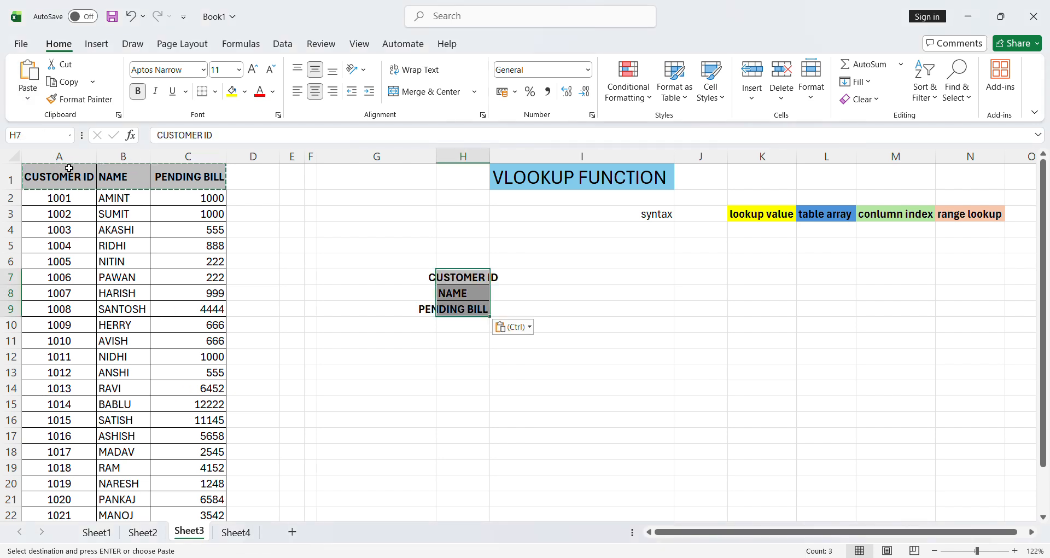
{"action": "left_click", "coordinate": [611, 327]}
{"action": "double_click", "coordinate": [491, 158]}
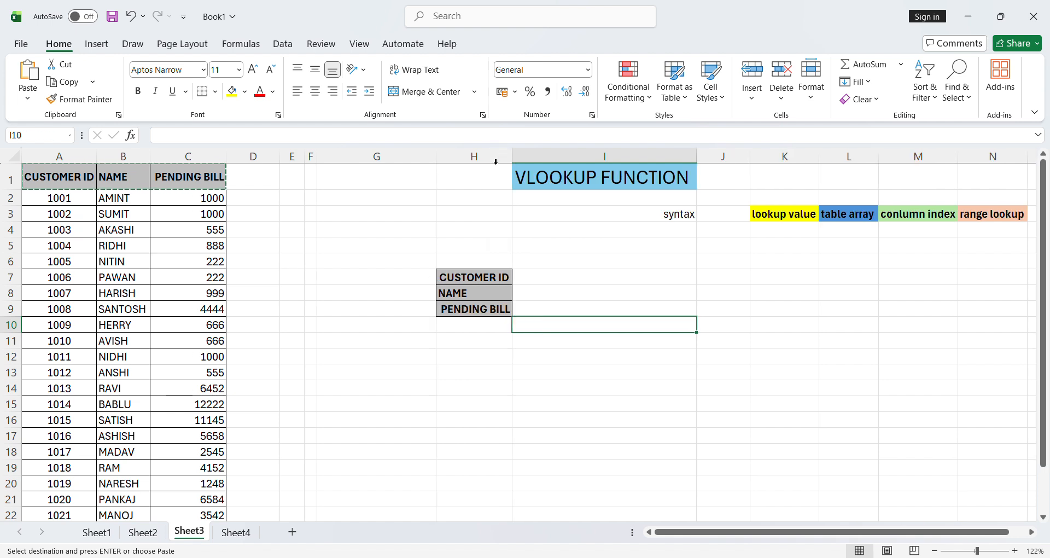
Clear the copy selection and enter the first customer's ID in I7, beside the CUSTOMER ID label
{"action": "left_click", "coordinate": [574, 284]}
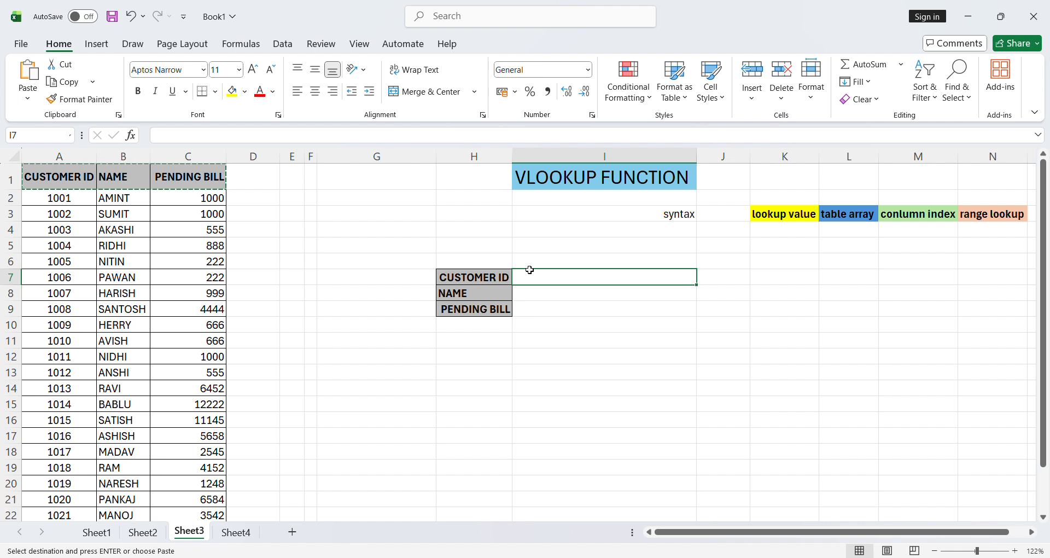
{"action": "key", "text": "Escape"}
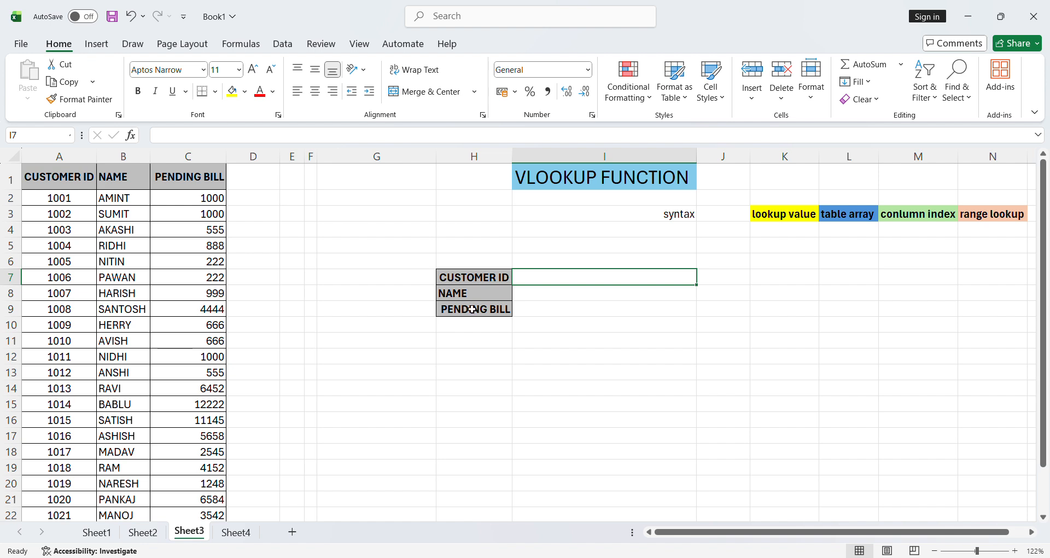
{"action": "type", "text": "1001"}
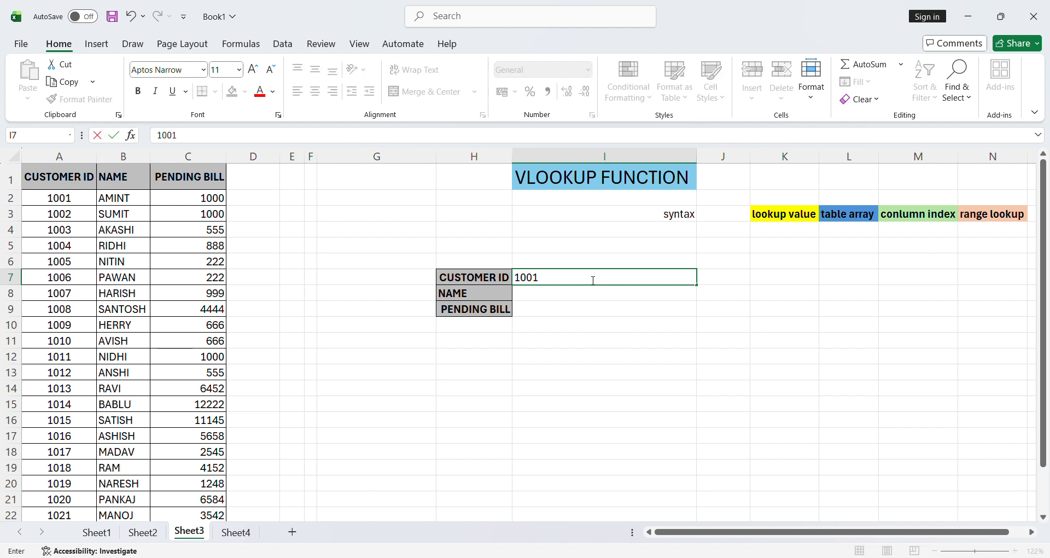
{"action": "key", "text": "Return"}
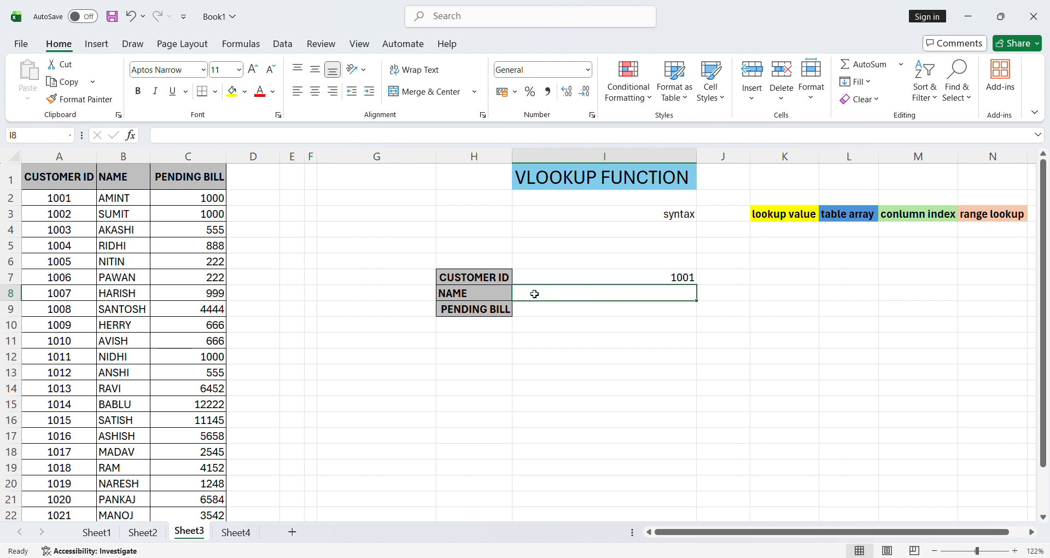
Begin a VLOOKUP formula in I8, beside the NAME label, with I7 as the lookup value
{"action": "type", "text": "="}
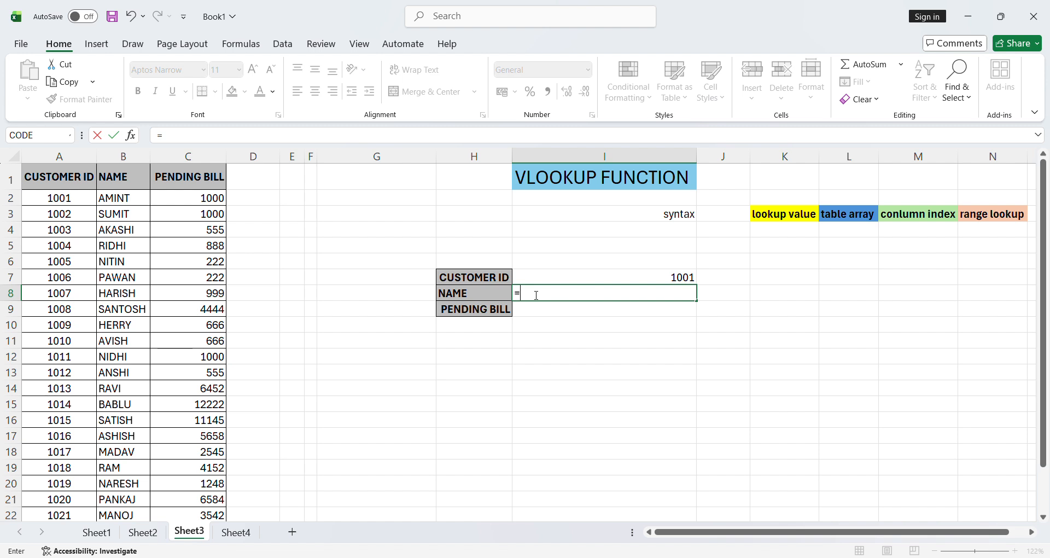
{"action": "type", "text": "vll"}
{"action": "key", "text": "BackSpace"}
{"action": "key", "text": "Tab"}
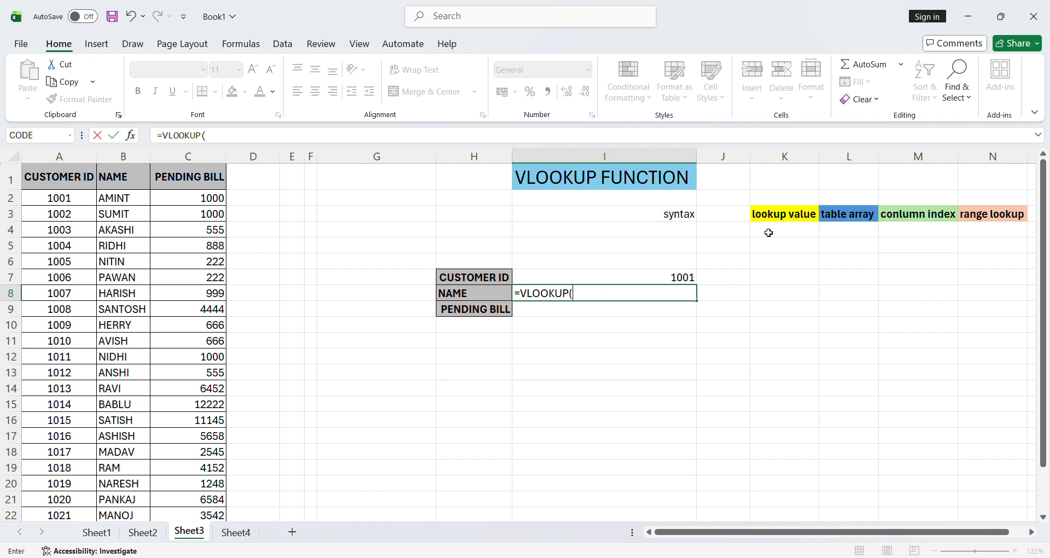
{"action": "left_click", "coordinate": [646, 278]}
{"action": "type", "text": ","}
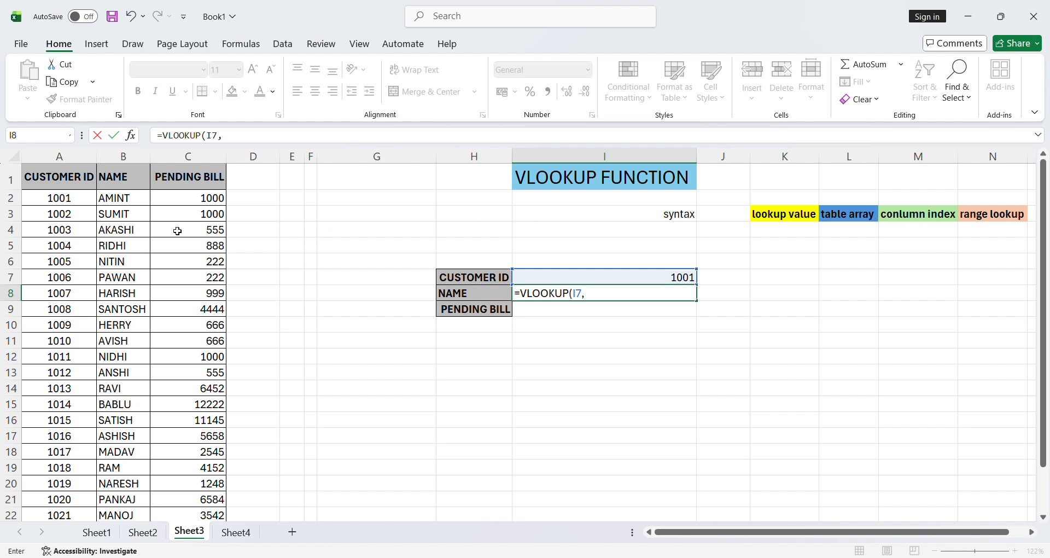
Set the formula's table array to A2:C24, covering all customer rows below the headers
{"action": "left_click", "coordinate": [69, 201]}
{"action": "key", "text": "shift+Down"}
{"action": "key", "text": "shift+Down"}
{"action": "key", "text": "shift+Down"}
{"action": "key", "text": "shift+Down"}
{"action": "key", "text": "shift+Down"}
{"action": "key", "text": "shift+Down"}
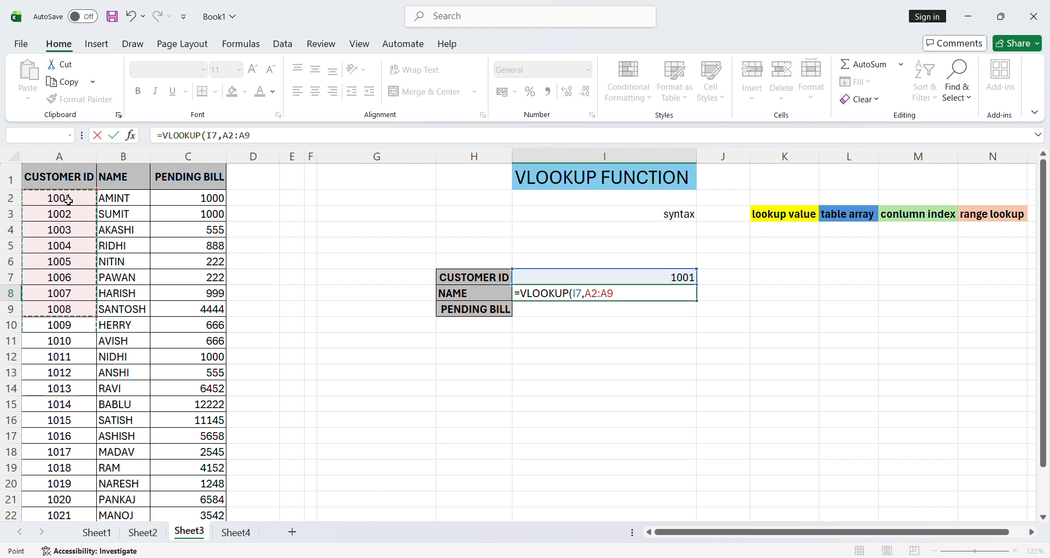
{"action": "key", "text": "shift+Down"}
{"action": "key", "text": "shift+Down"}
{"action": "key", "text": "shift+Down"}
{"action": "key", "text": "shift+Down"}
{"action": "key", "text": "shift+Down"}
{"action": "key", "text": "shift+Down"}
{"action": "key", "text": "shift+Down"}
{"action": "key", "text": "shift+Down"}
{"action": "key", "text": "shift+Down"}
{"action": "key", "text": "shift+Down"}
{"action": "key", "text": "shift+Down"}
{"action": "key", "text": "shift+Down"}
{"action": "key", "text": "shift+Down"}
{"action": "key", "text": "shift+Down"}
{"action": "key", "text": "shift+Down"}
{"action": "key", "text": "shift+Down"}
{"action": "key", "text": "shift+Down"}
{"action": "key", "text": "shift+Down"}
{"action": "key", "text": "shift+Down"}
{"action": "key", "text": "shift+Down"}
{"action": "key", "text": "shift+Up"}
{"action": "key", "text": "shift+Up"}
{"action": "key", "text": "shift+Up"}
{"action": "key", "text": "shift+Up"}
{"action": "key", "text": "shift+Up"}
{"action": "key", "text": "shift+Up"}
{"action": "key", "text": "shift+Up"}
{"action": "key", "text": "shift+Up"}
{"action": "key", "text": "shift+Up"}
{"action": "key", "text": "shift+Up"}
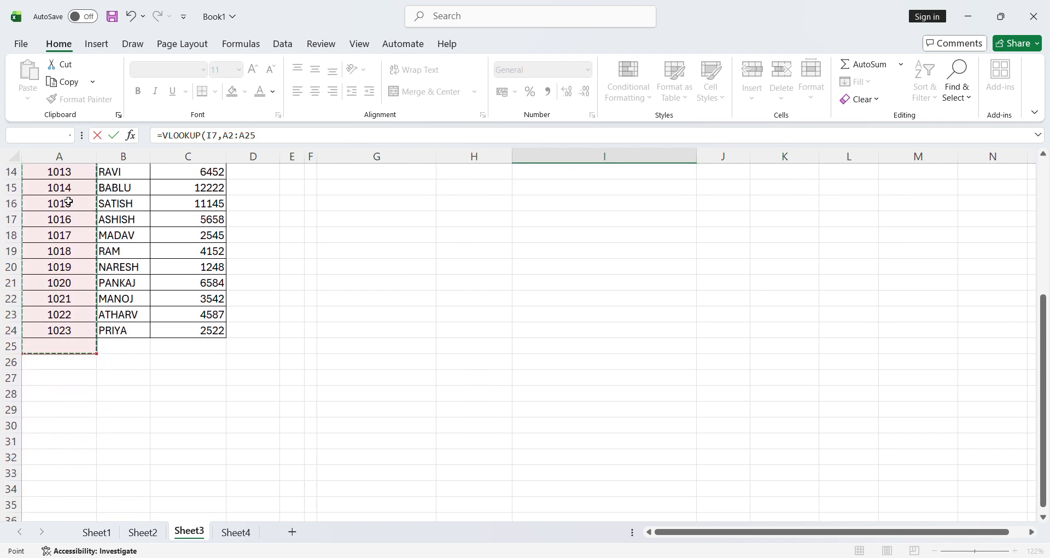
{"action": "key", "text": "shift+Up"}
{"action": "key", "text": "shift+Right"}
{"action": "key", "text": "shift+Right"}
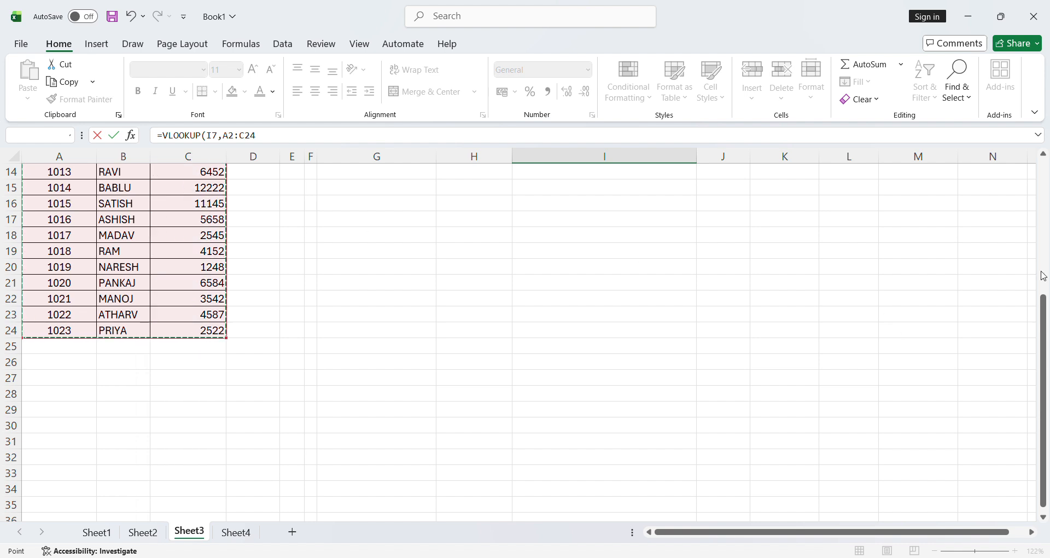
{"action": "left_click", "coordinate": [1043, 156]}
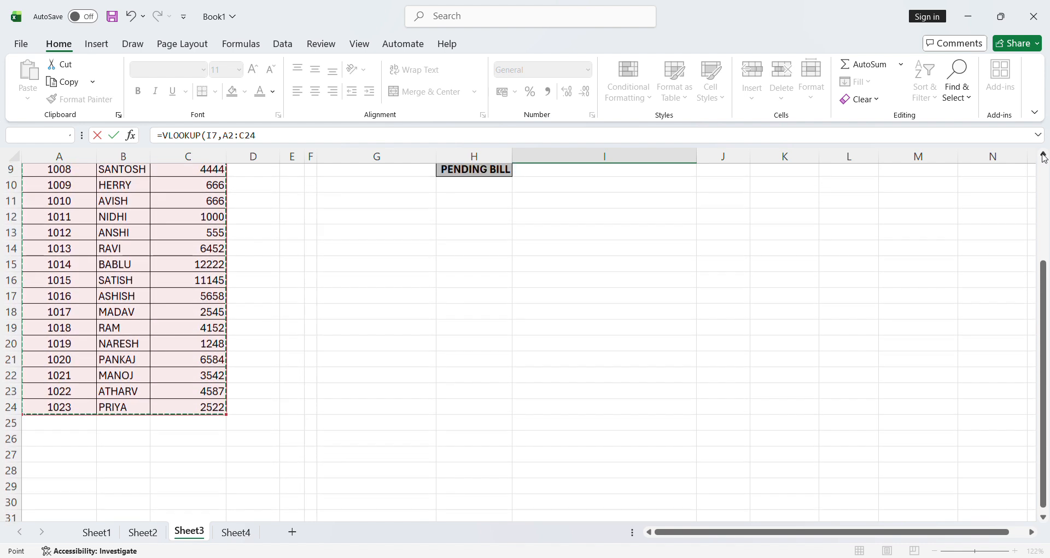
{"action": "left_click", "coordinate": [1043, 156]}
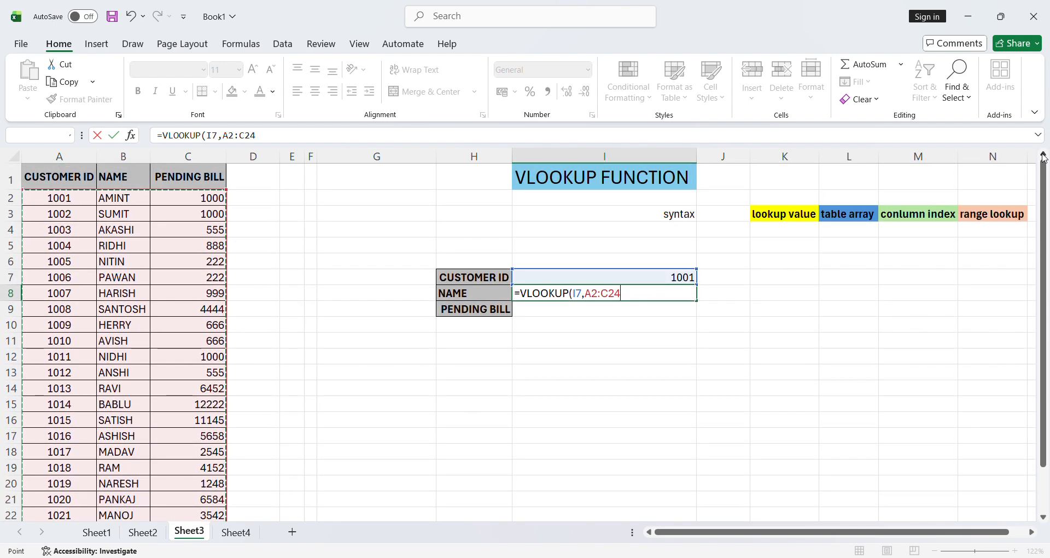
Complete the VLOOKUP formula with column index 2 and range lookup 0 for an exact match
{"action": "left_click", "coordinate": [271, 138]}
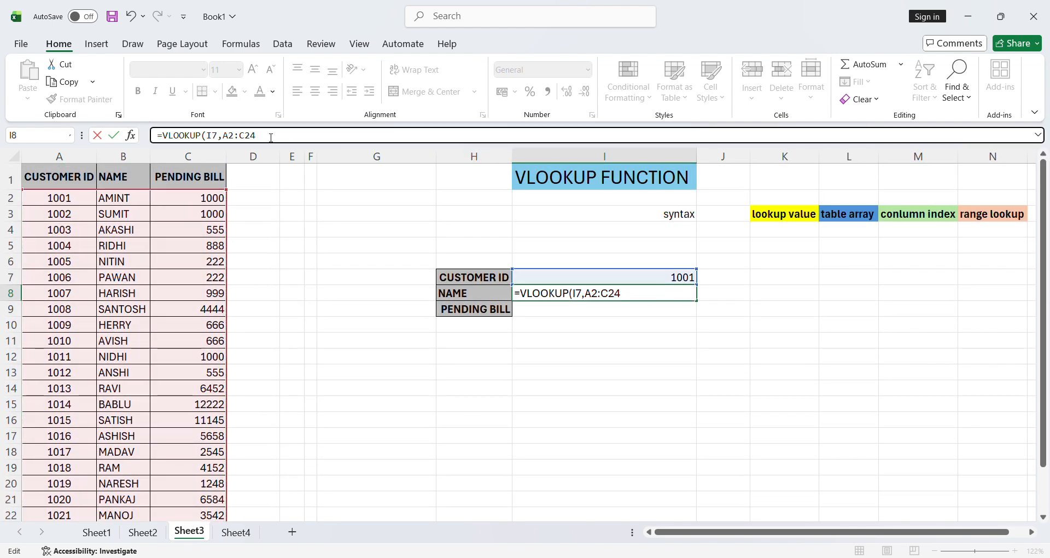
{"action": "type", "text": ","}
{"action": "left_click", "coordinate": [648, 296]}
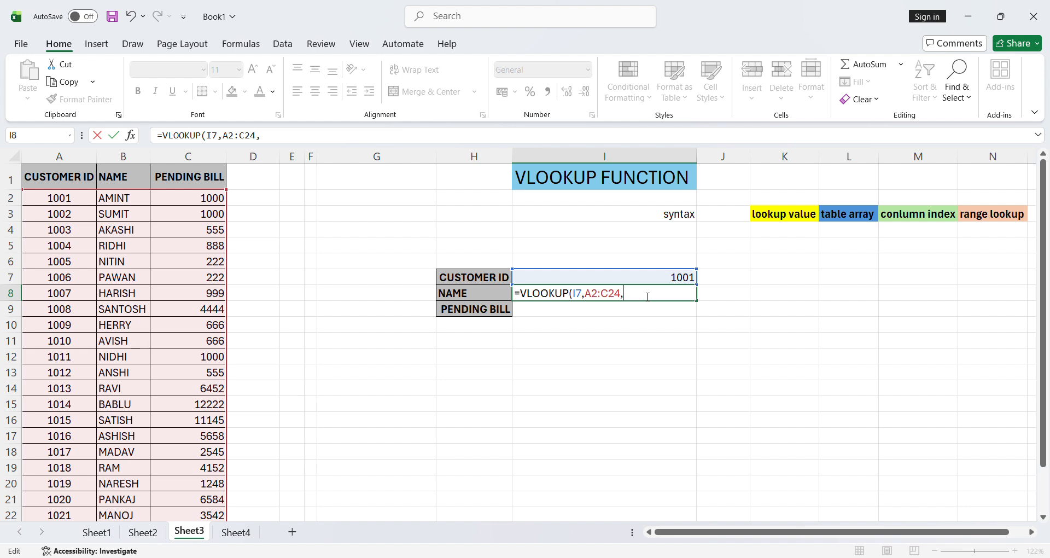
{"action": "type", "text": "2"}
{"action": "type", "text": "0)"}
{"action": "key", "text": "Return"}
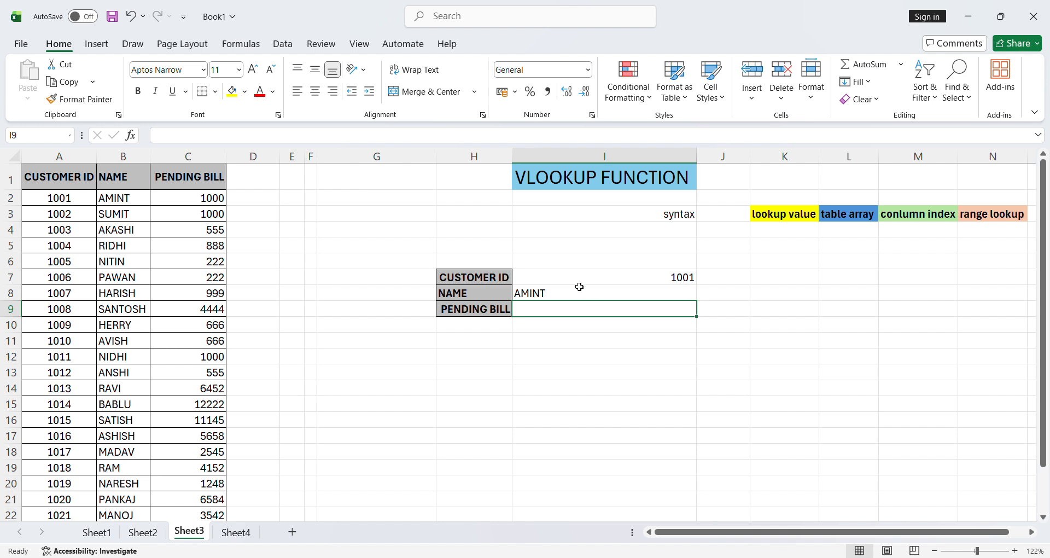
{"action": "left_click", "coordinate": [676, 278]}
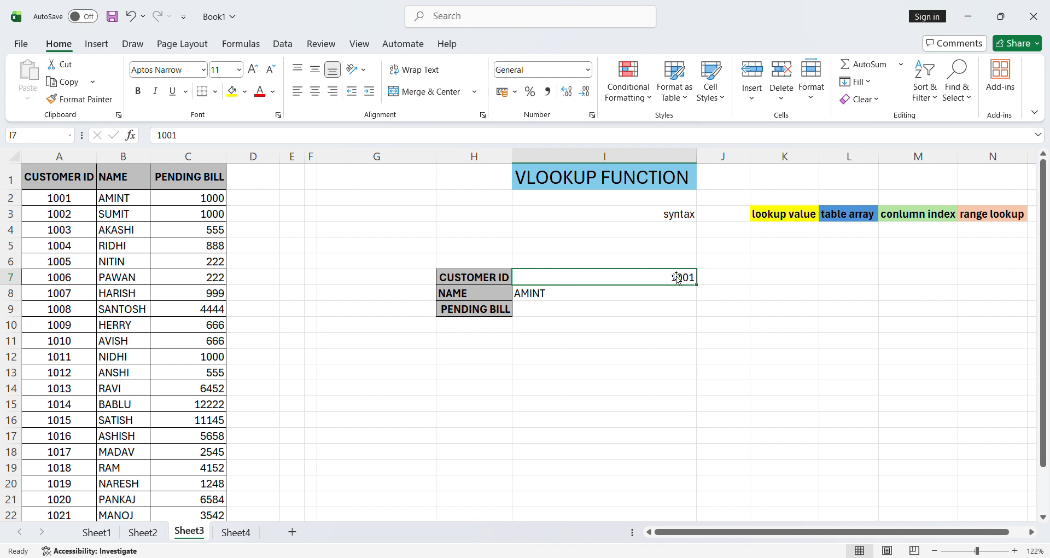
{"action": "left_click", "coordinate": [52, 310]}
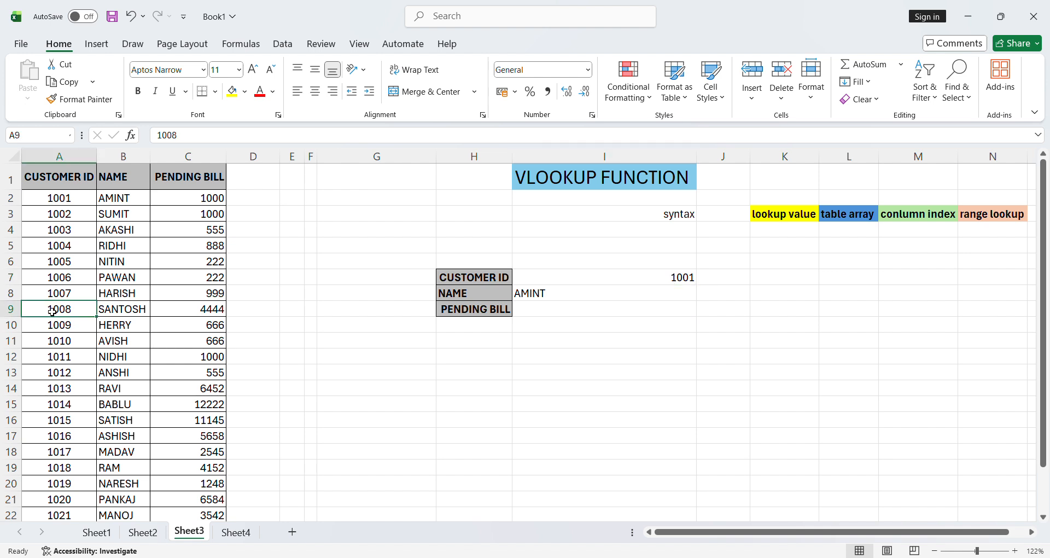
{"action": "type", "text": "100"}
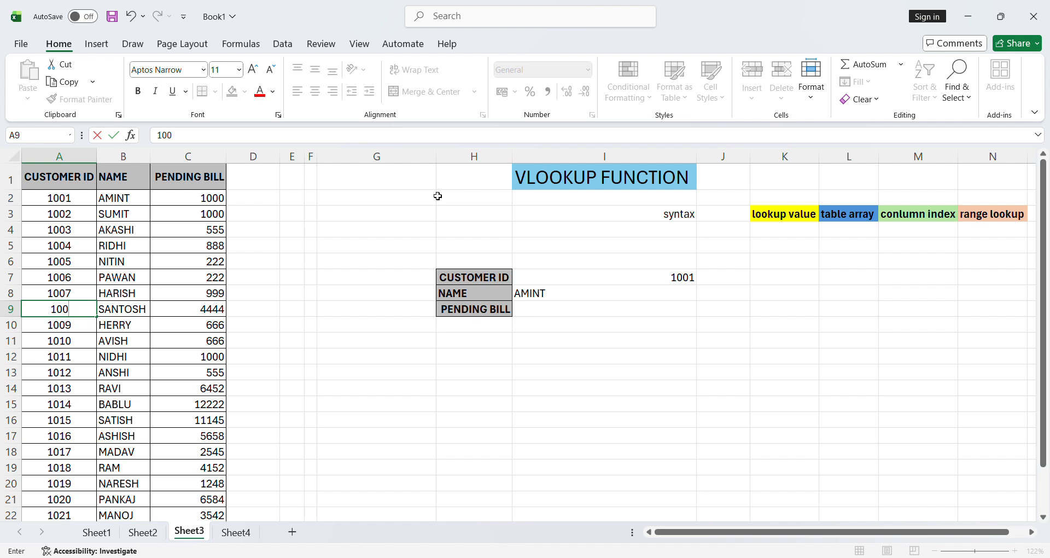
{"action": "key", "text": "ctrl+z"}
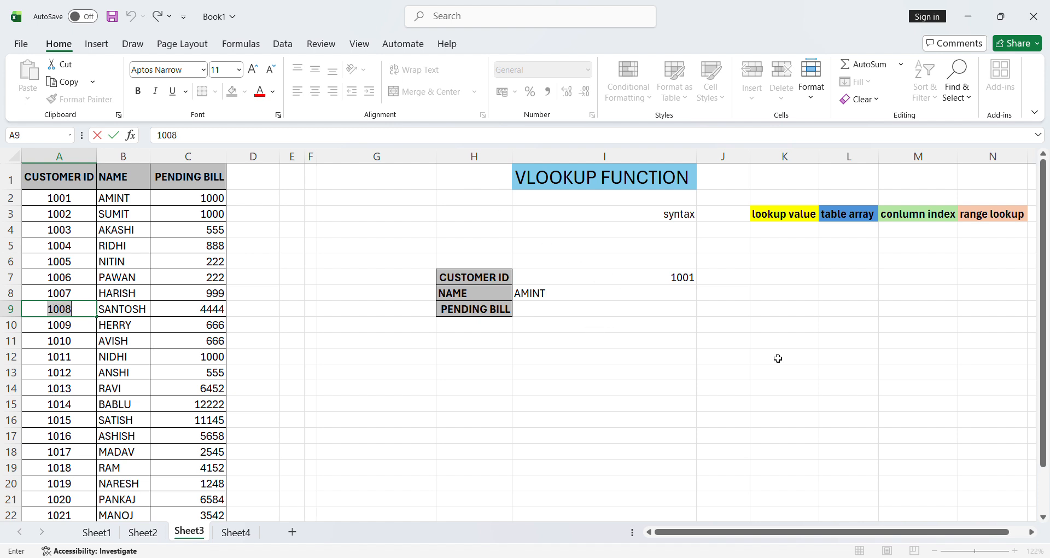
{"action": "left_click", "coordinate": [677, 293]}
Change the lookup ID in I7 to that of the customer listed in row 9
{"action": "left_click", "coordinate": [666, 277]}
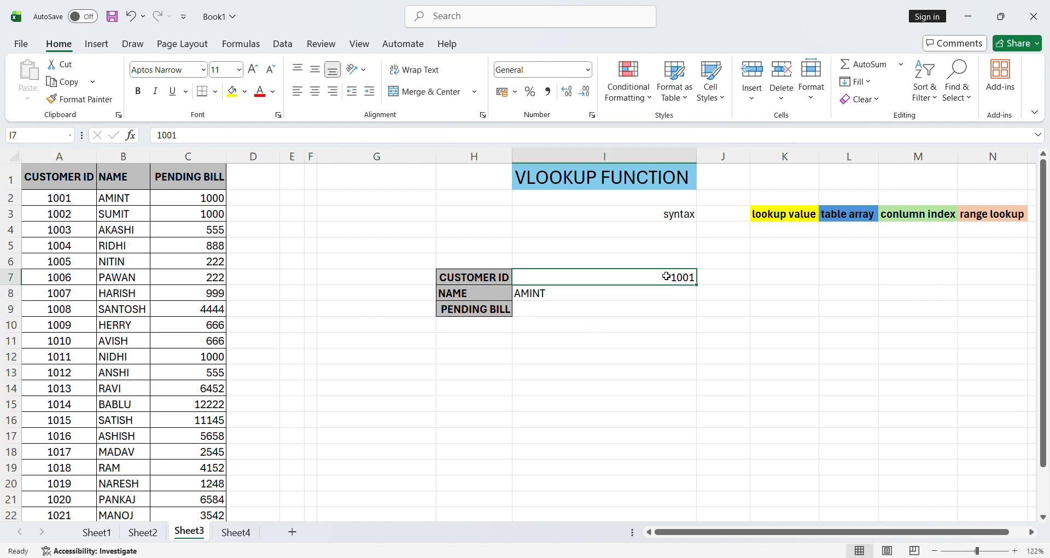
{"action": "type", "text": "1008"}
{"action": "key", "text": "Return"}
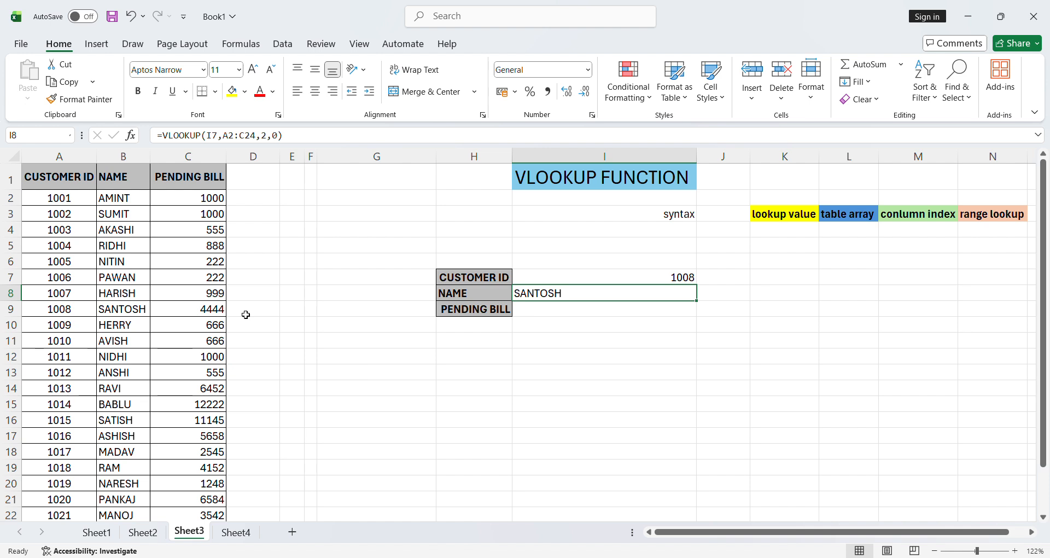
Fill the NAME lookup formula from I8 down into I9, beside the PENDING BILL label
{"action": "left_click", "coordinate": [615, 309]}
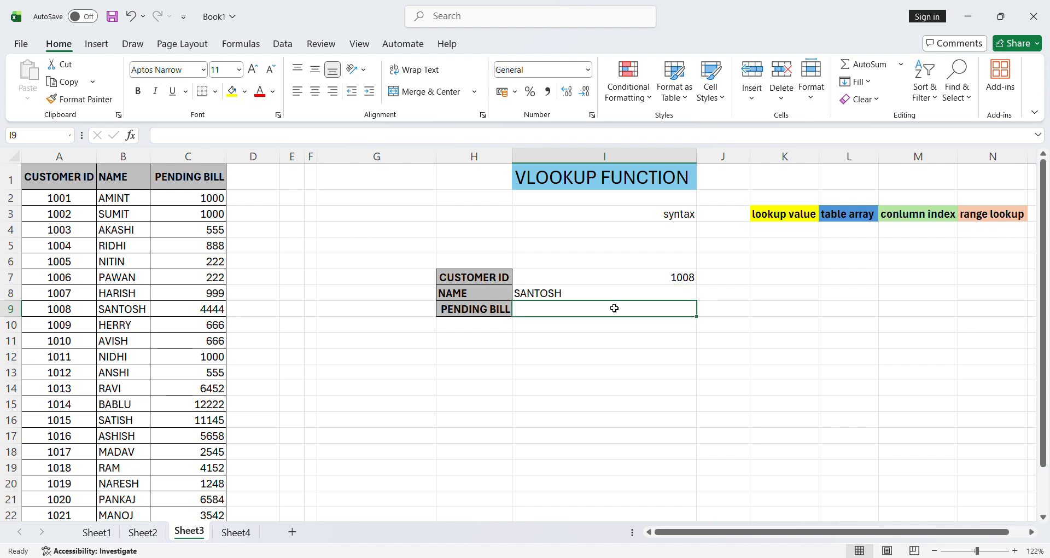
{"action": "left_click", "coordinate": [649, 296]}
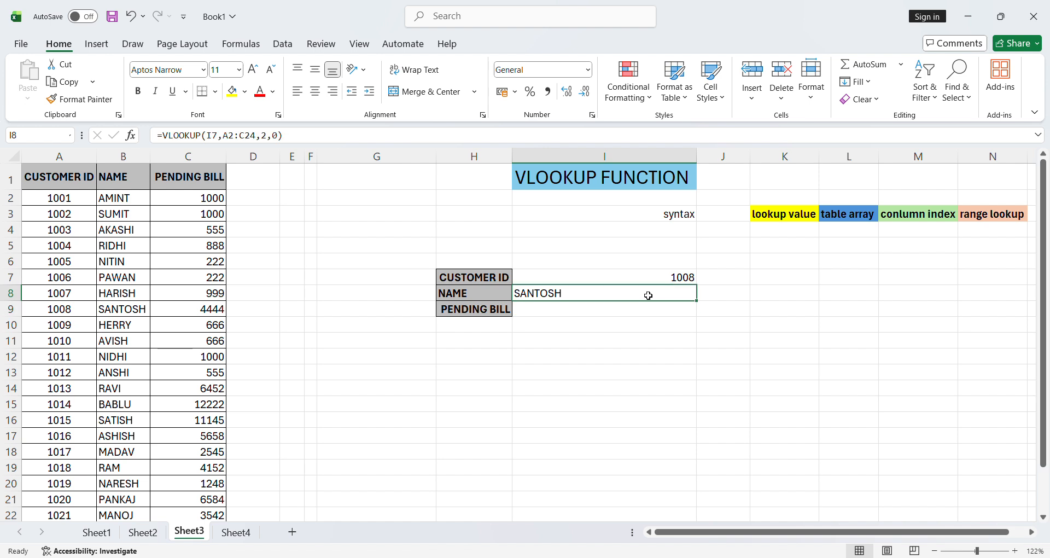
{"action": "left_click", "coordinate": [678, 281]}
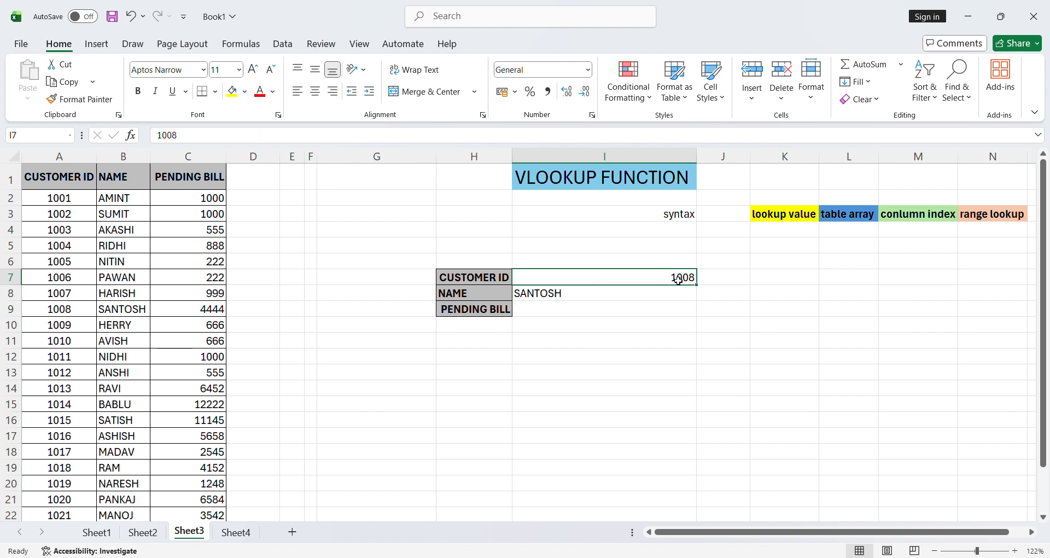
{"action": "left_click", "coordinate": [653, 294]}
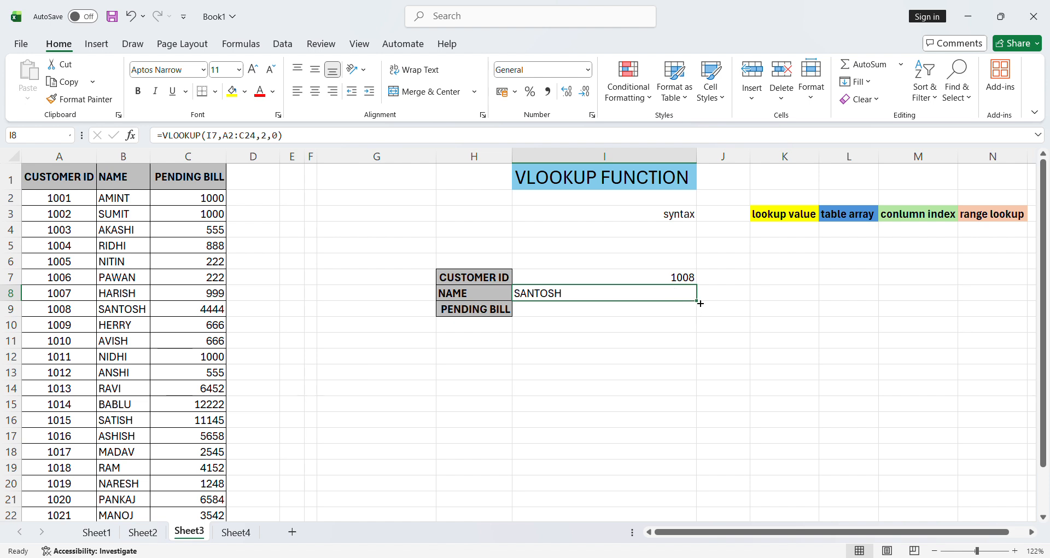
{"action": "left_click_drag", "start_coordinate": [700, 303], "coordinate": [701, 317]}
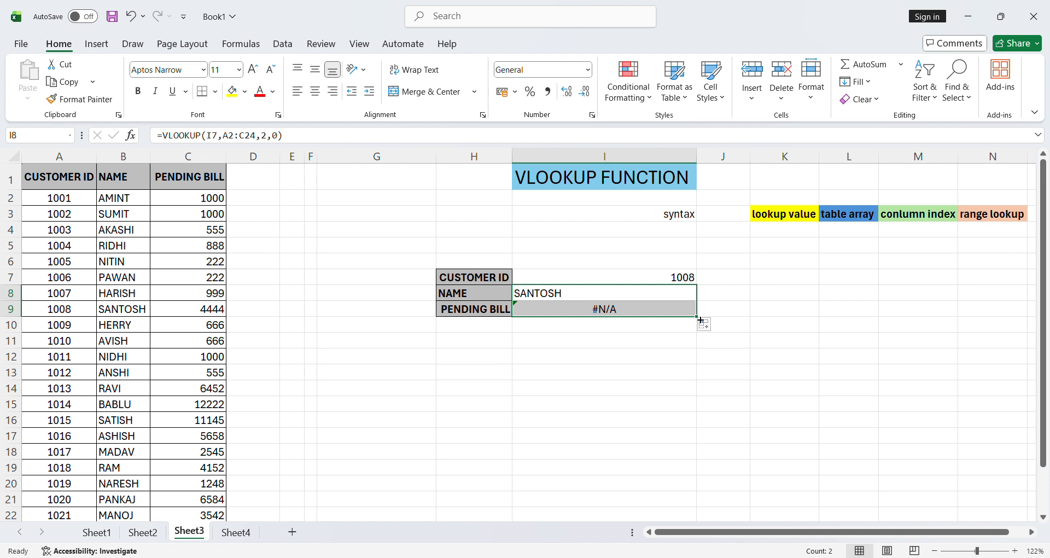
Set the lookup value of the VLOOKUP formula in I9 to cell I7
{"action": "left_click", "coordinate": [635, 310]}
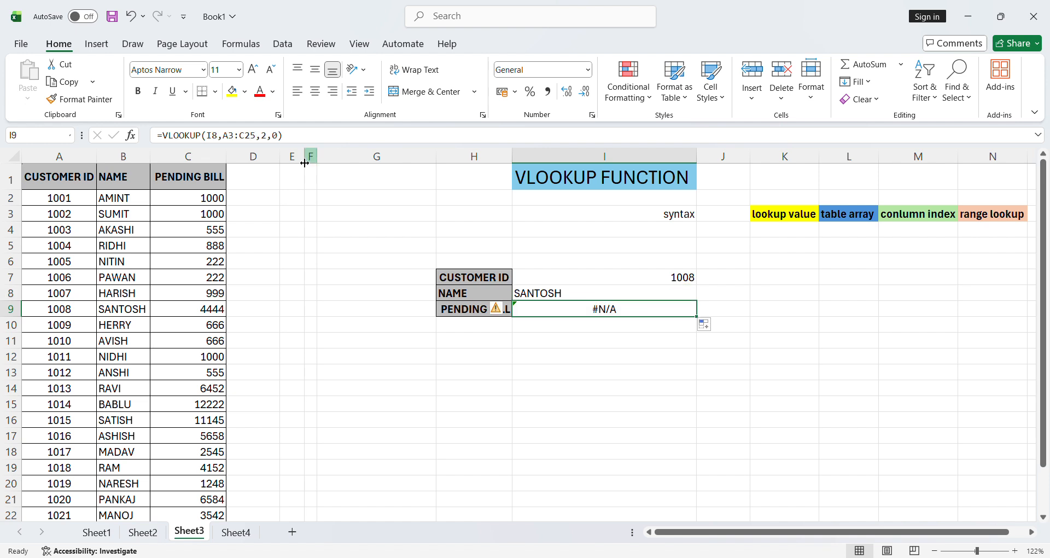
{"action": "left_click", "coordinate": [221, 137]}
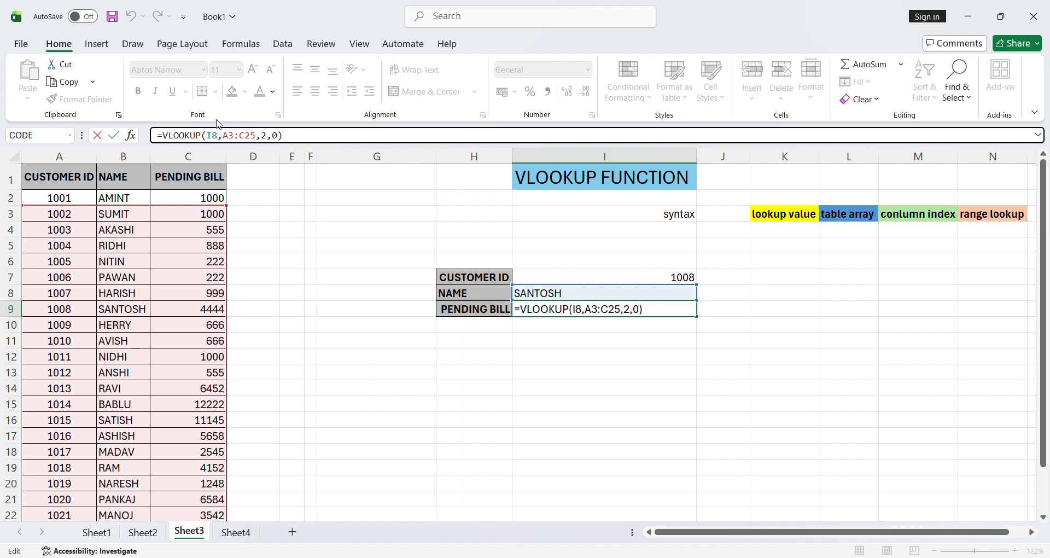
{"action": "key", "text": "BackSpace"}
{"action": "key", "text": "BackSpace"}
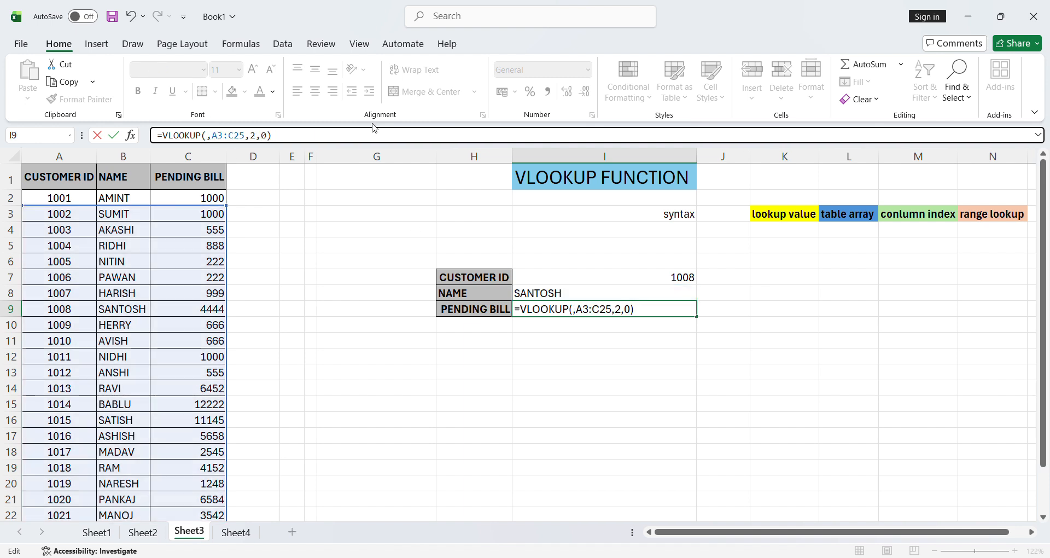
{"action": "left_click", "coordinate": [540, 279]}
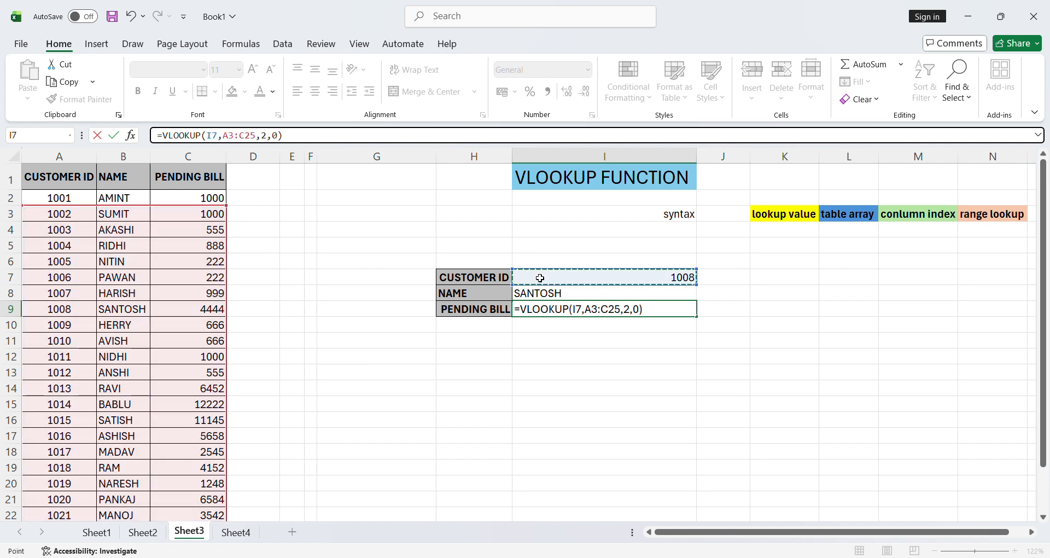
{"action": "key", "text": "Return"}
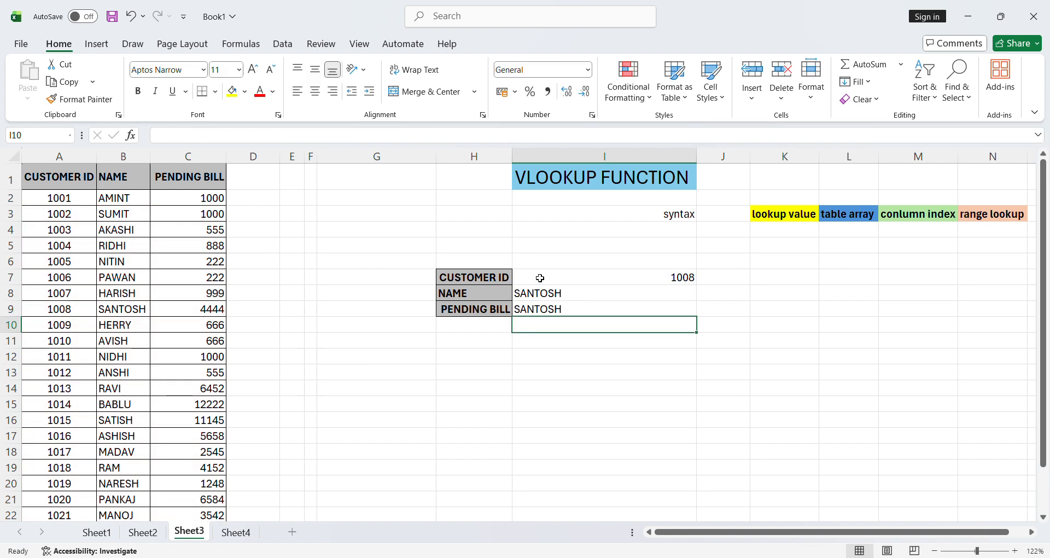
Set the column index of the I9 VLOOKUP formula to 3 so it returns the pending bill
{"action": "left_click", "coordinate": [579, 310]}
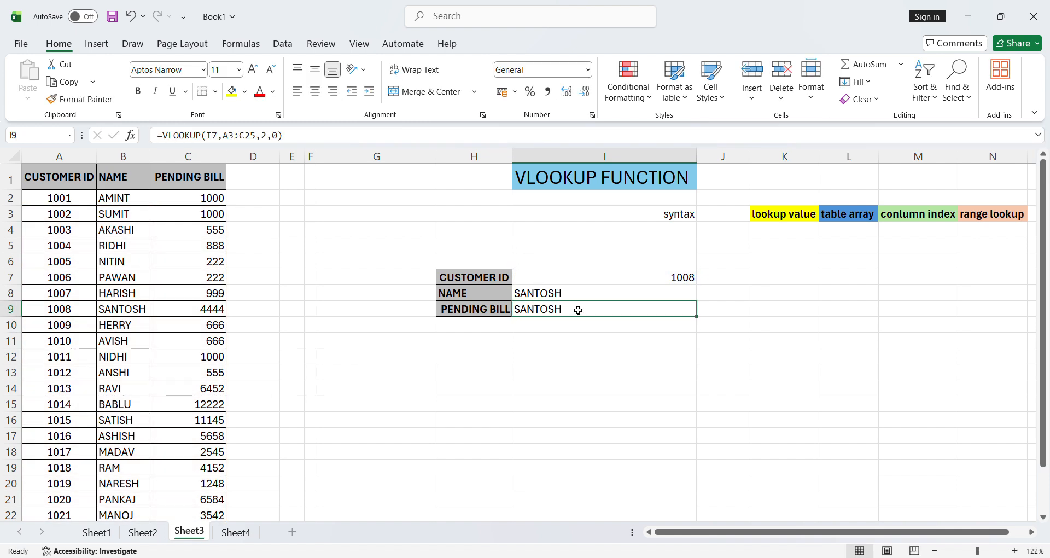
{"action": "left_click", "coordinate": [269, 136]}
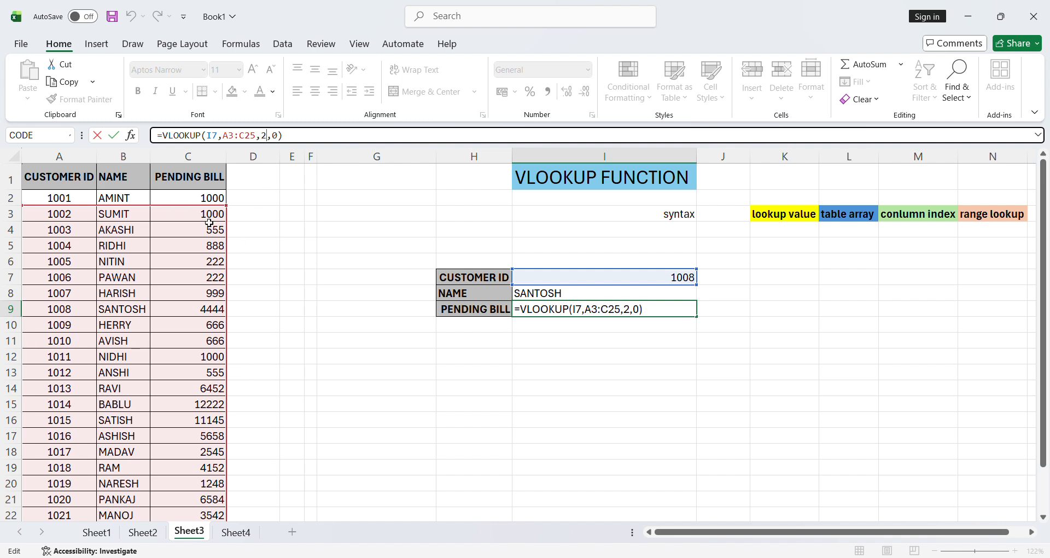
{"action": "left_click", "coordinate": [636, 313]}
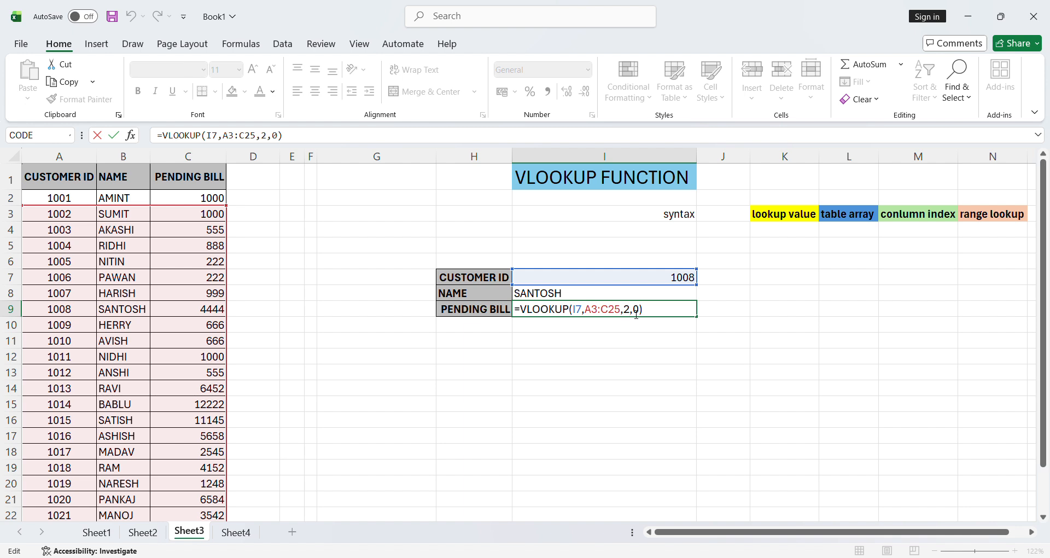
{"action": "key", "text": "BackSpace"}
{"action": "type", "text": "3"}
{"action": "key", "text": "Return"}
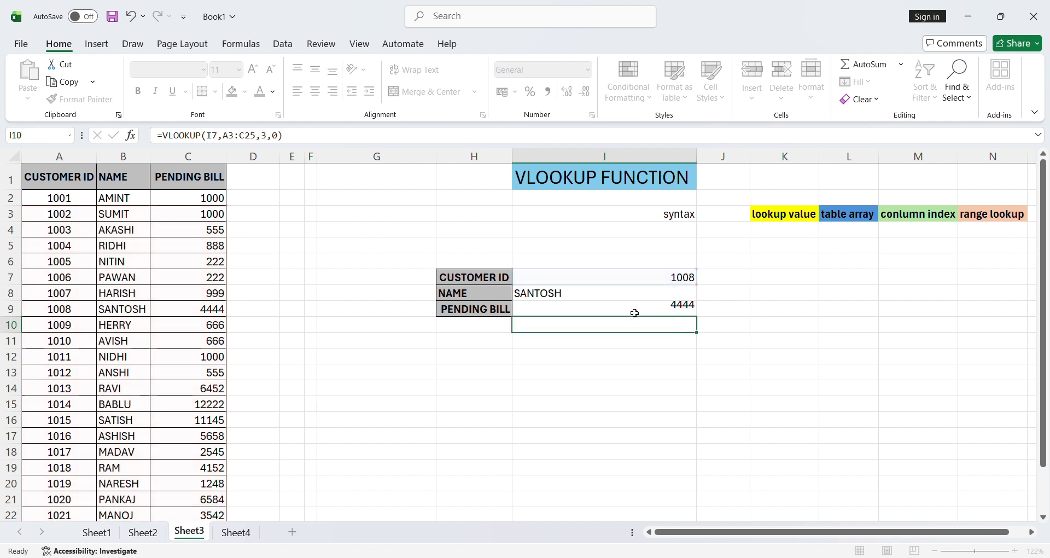
Left-align the customer ID, name and pending bill values in I7:I9
{"action": "left_click_drag", "start_coordinate": [649, 277], "coordinate": [650, 279]}
{"action": "key", "text": "shift+Down"}
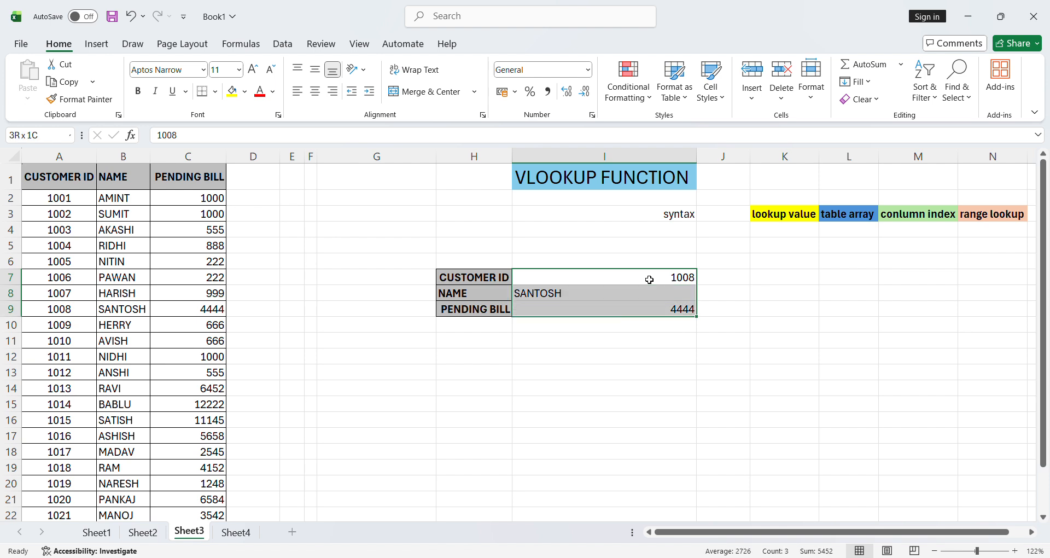
{"action": "left_click", "coordinate": [299, 91]}
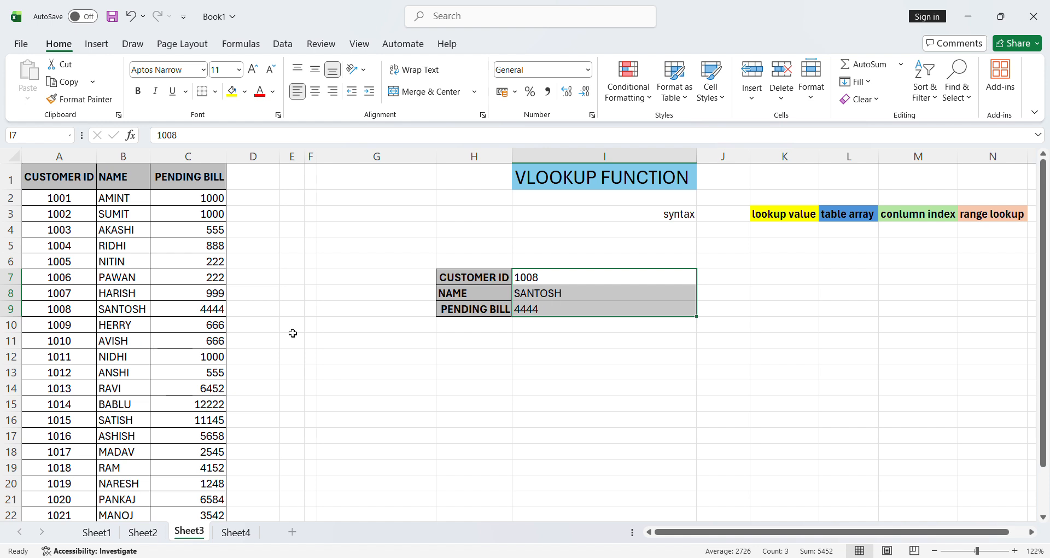
Replace the ID in I7 with that of the customer listed in row 17 to test both lookups
{"action": "left_click", "coordinate": [532, 283]}
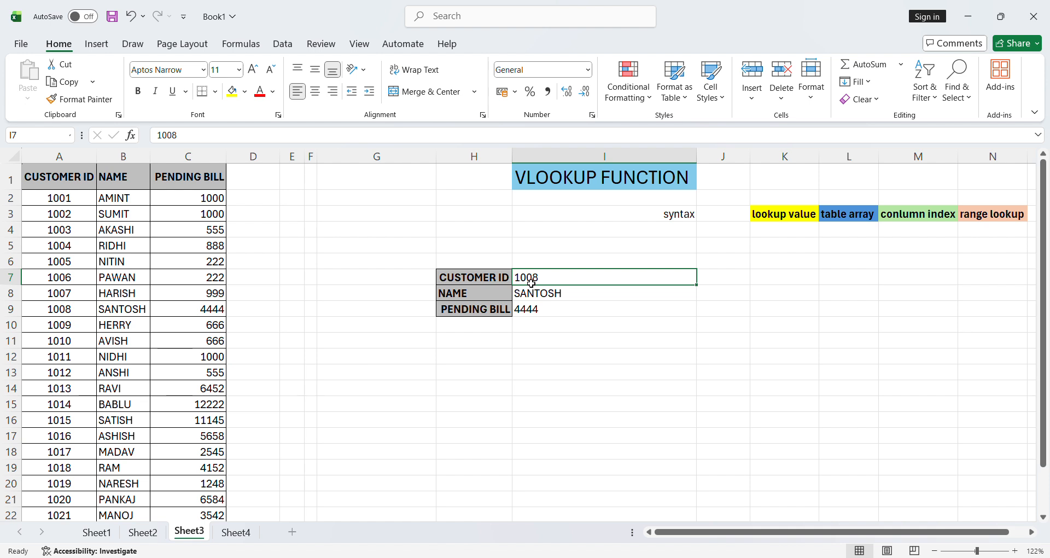
{"action": "type", "text": "1016"}
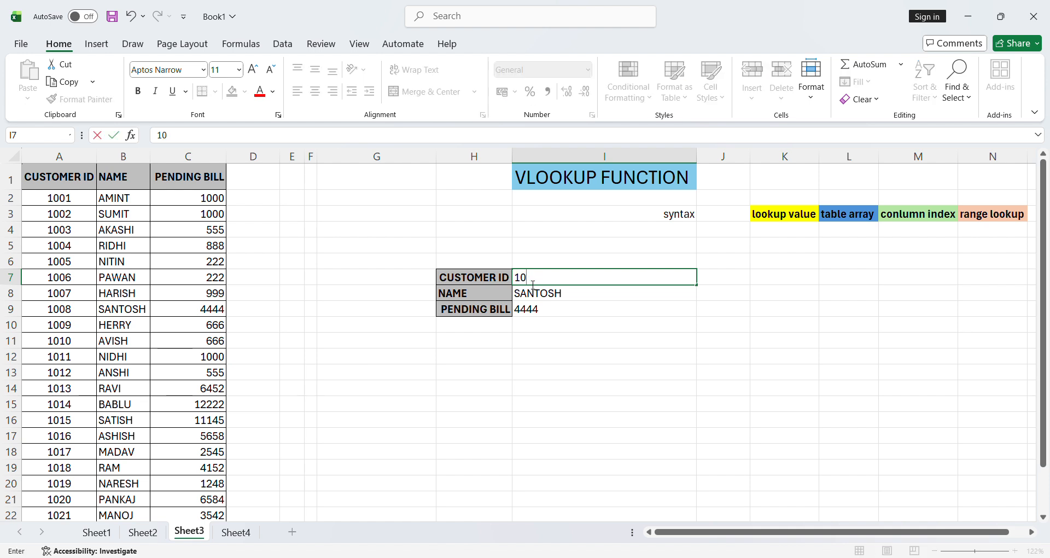
{"action": "left_click", "coordinate": [612, 339]}
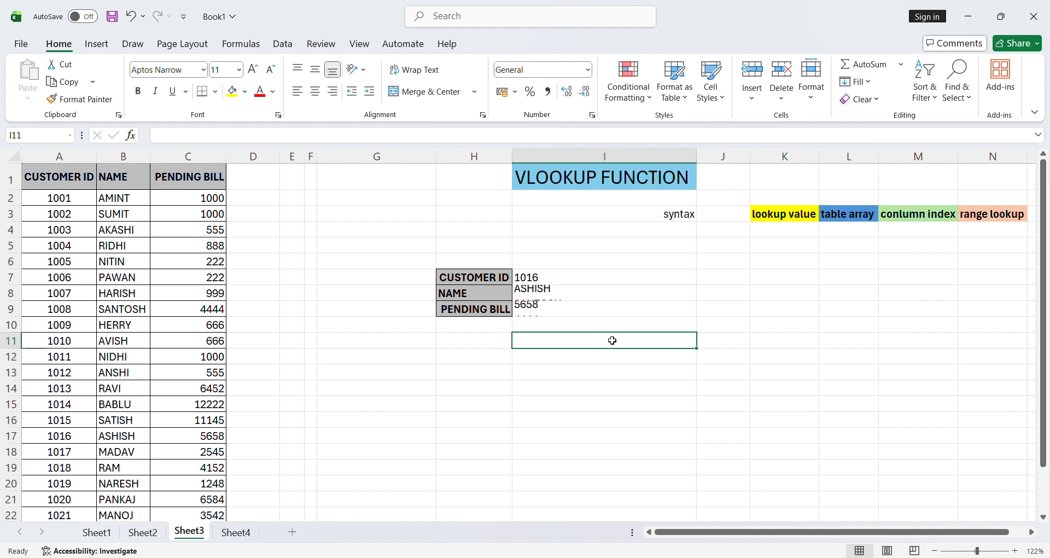